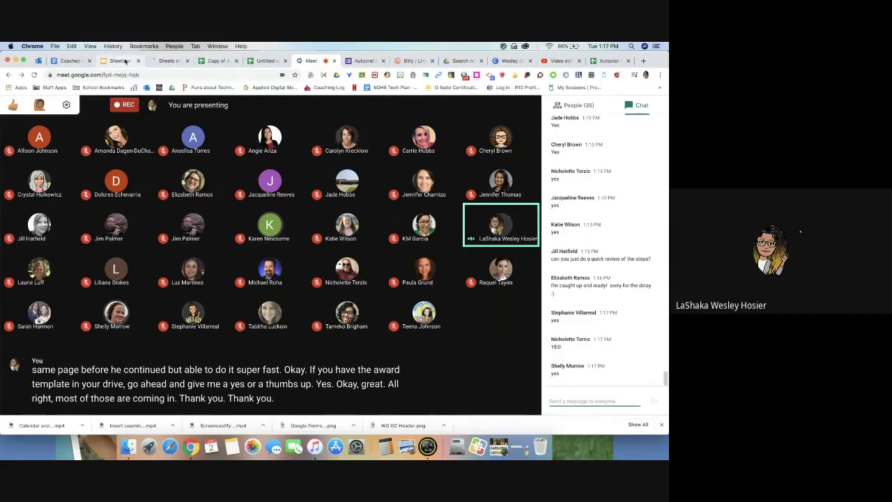
Advance the presentation to the "Go to your Google Drive" slide, and switch to Google Drive with its search text cleared
{"action": "left_click", "coordinate": [124, 61]}
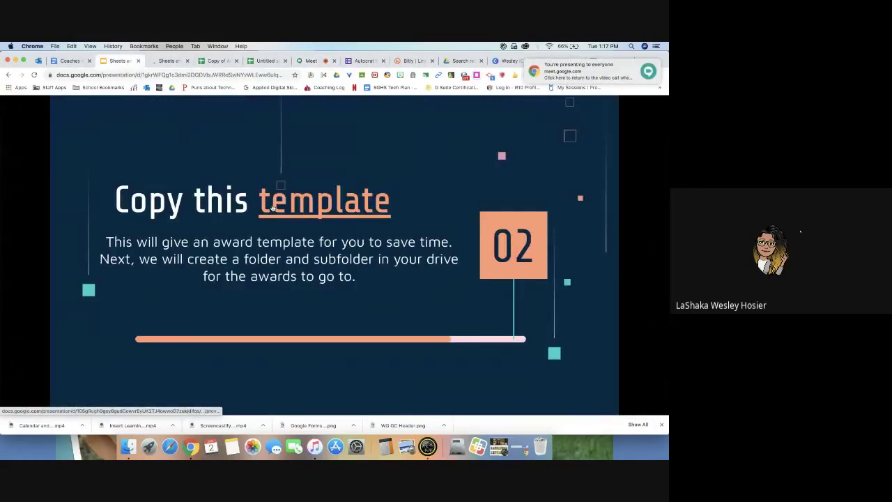
{"action": "key", "text": "Right"}
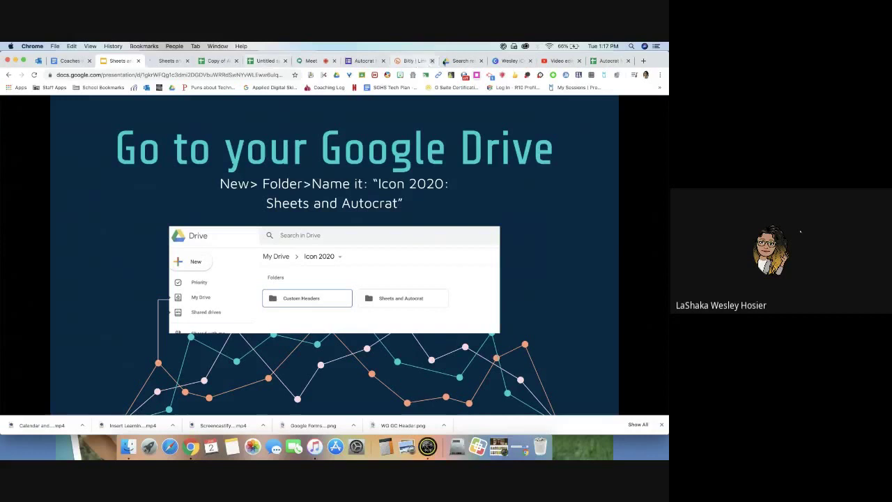
{"action": "left_click", "coordinate": [455, 62]}
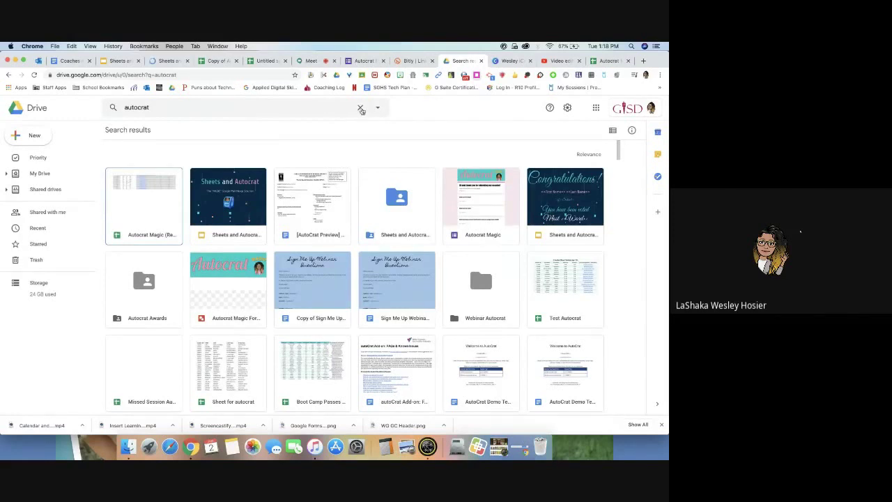
{"action": "left_click", "coordinate": [361, 111]}
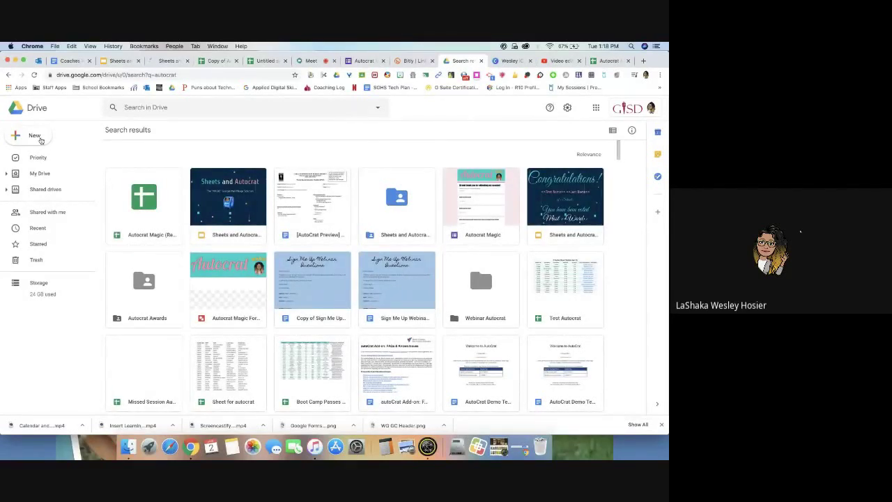
Create a Drive folder named "icon example" and locate it in My Drive
{"action": "left_click", "coordinate": [35, 136]}
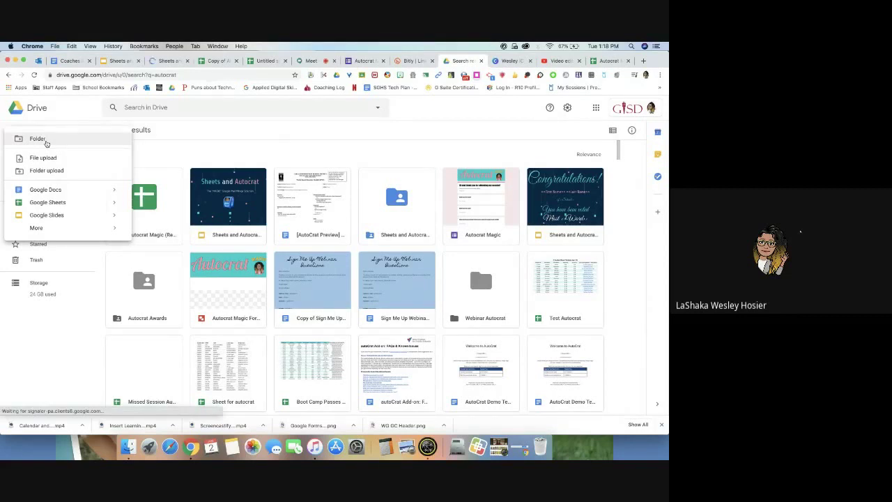
{"action": "left_click", "coordinate": [37, 139]}
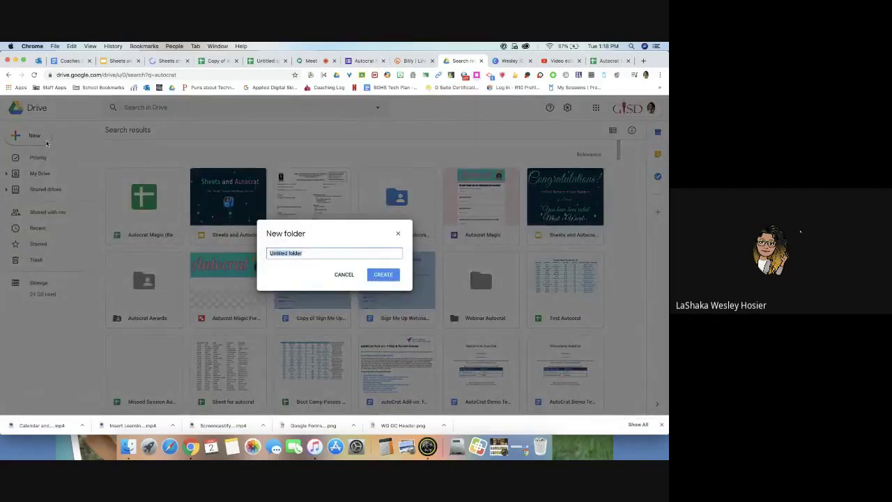
{"action": "type", "text": "icon example"}
{"action": "left_click", "coordinate": [380, 275]}
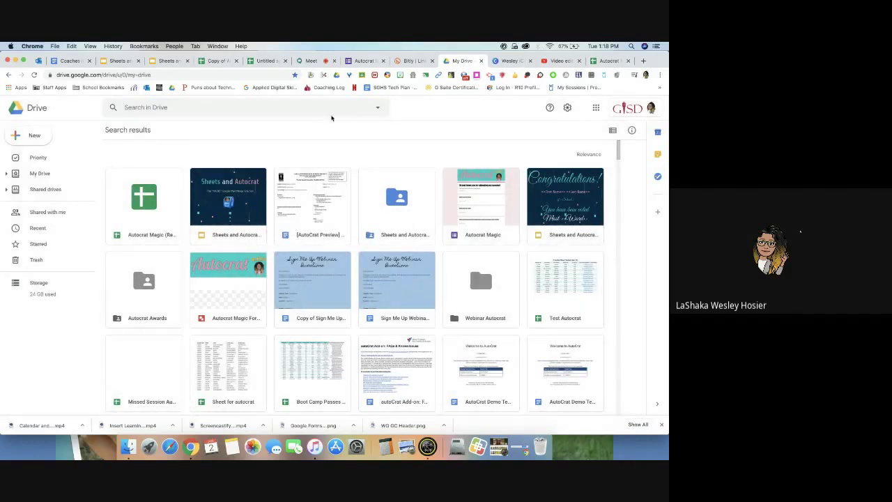
{"action": "left_click", "coordinate": [47, 174]}
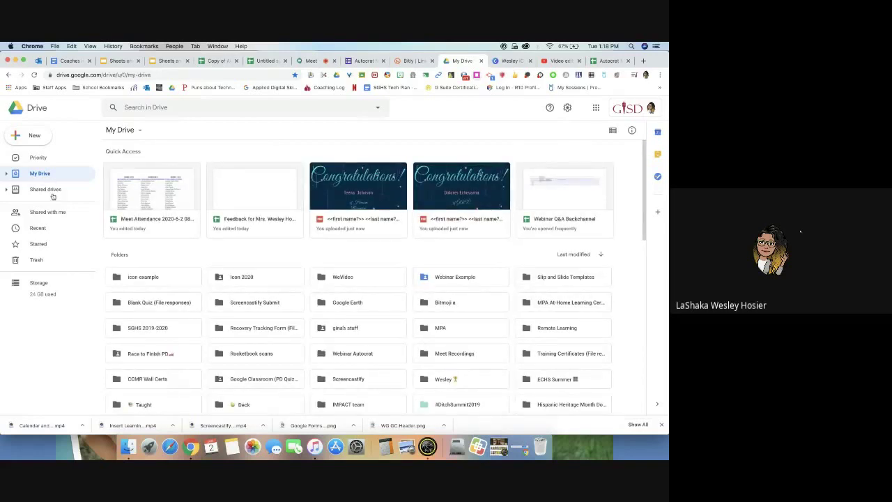
{"action": "key", "text": "Down"}
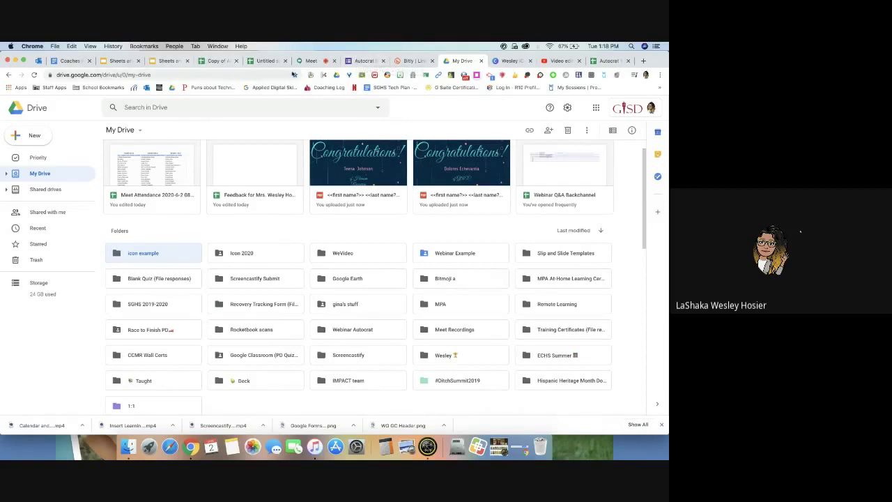
Check the Google Meet chat for participants' replies, and advance the presentation to the "Let's set up the Autocrat" slide
{"action": "left_click", "coordinate": [167, 61]}
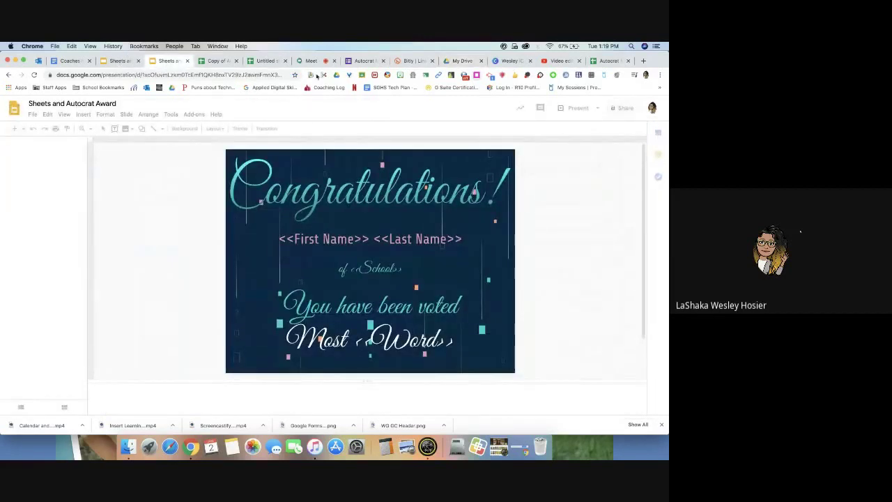
{"action": "key", "text": "ctrl+shift+Tab"}
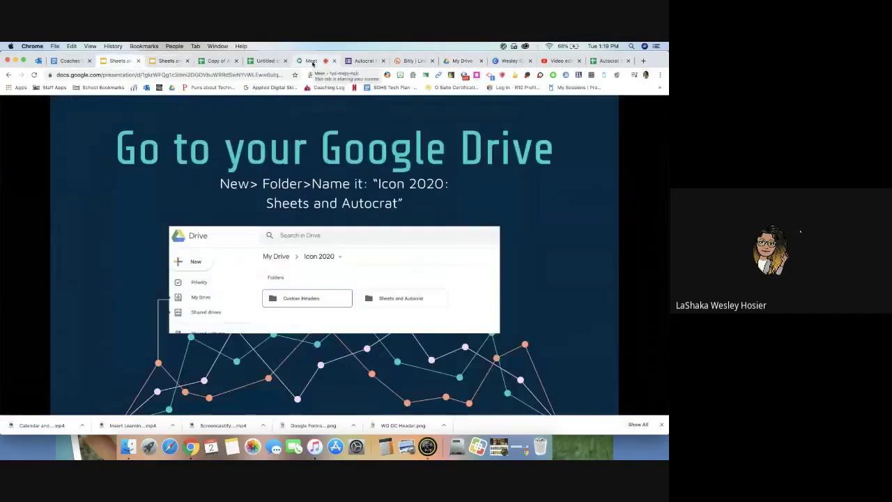
{"action": "left_click", "coordinate": [312, 62]}
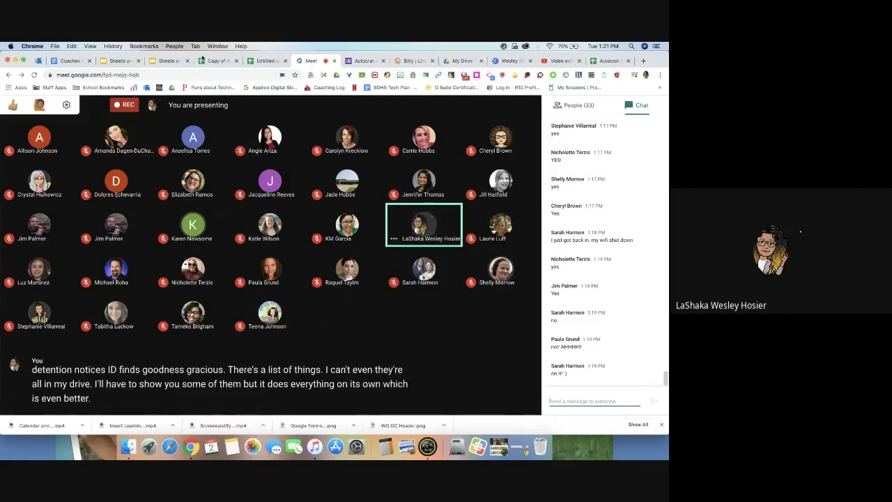
{"action": "left_click", "coordinate": [115, 61]}
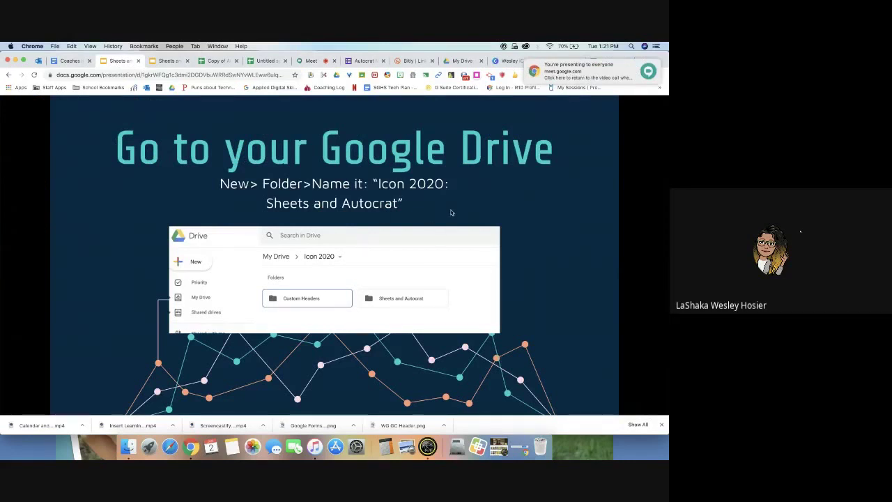
{"action": "key", "text": "Right"}
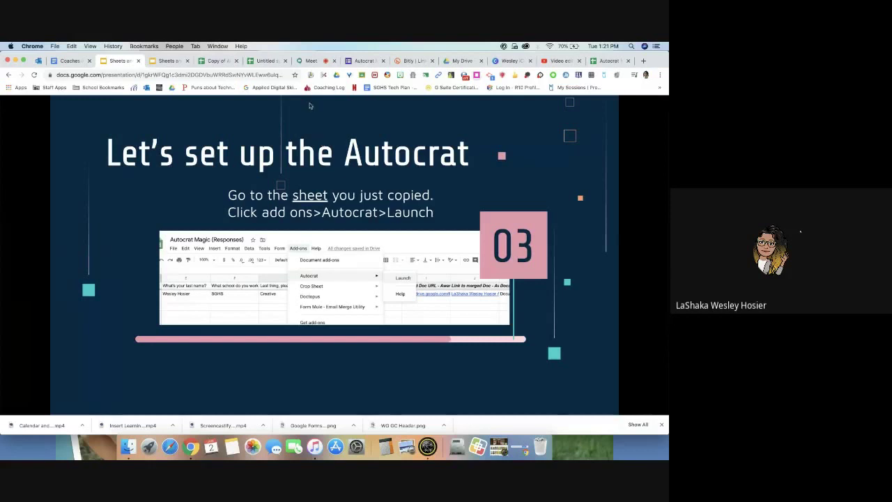
Look over the responses in the "Copy of Autocrat Magic (Responses)" spreadsheet and launch the Autocrat add-on there
{"action": "left_click", "coordinate": [217, 62]}
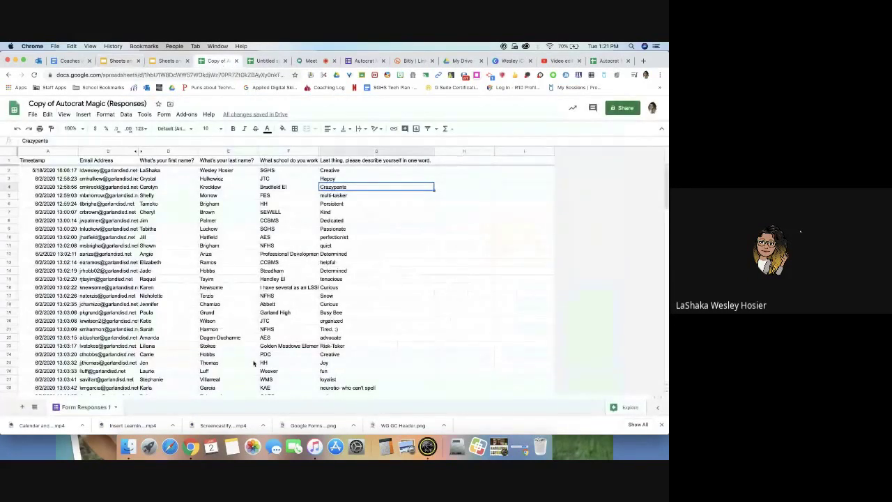
{"action": "scroll", "coordinate": [254, 364], "scroll_direction": "down", "scroll_amount": 3}
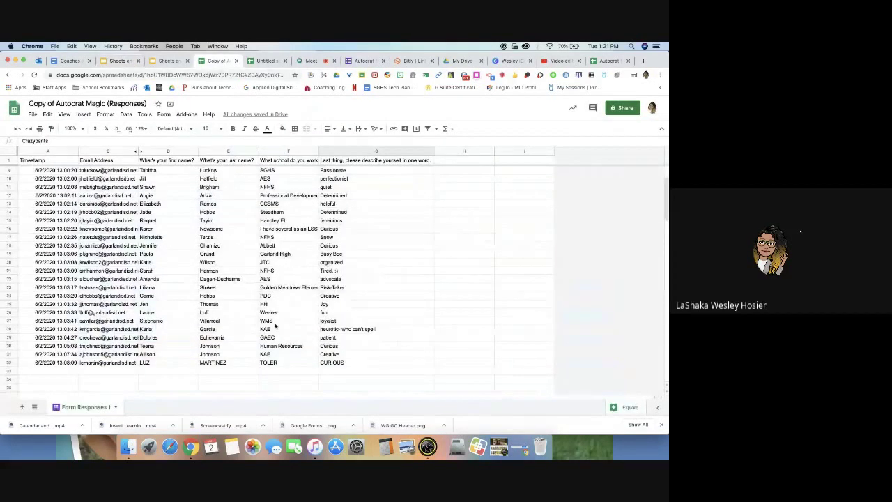
{"action": "scroll", "coordinate": [276, 325], "scroll_direction": "up", "scroll_amount": 3}
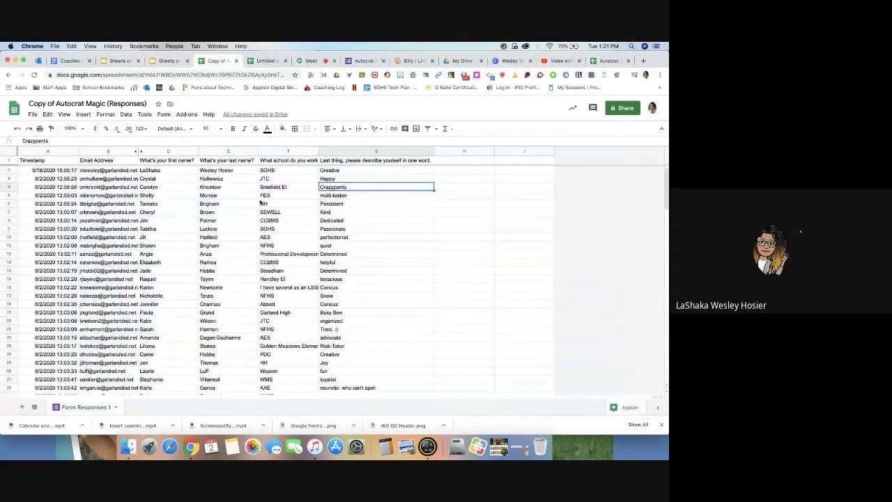
{"action": "left_click", "coordinate": [191, 116]}
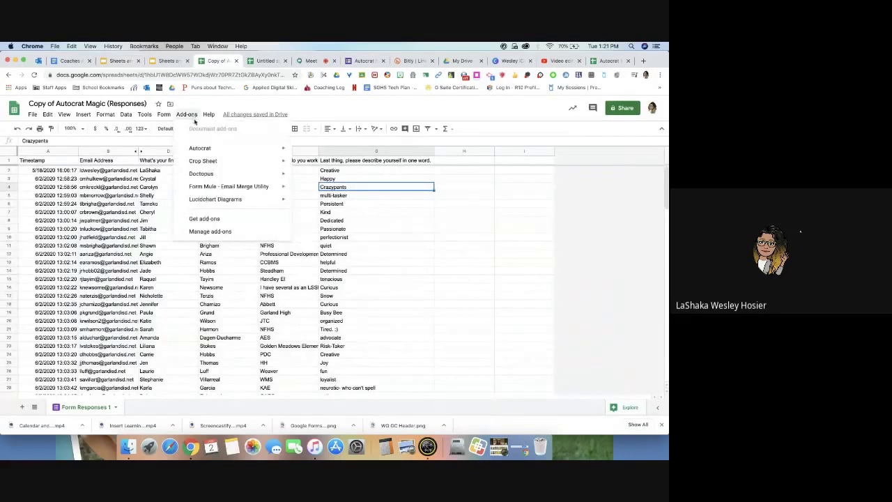
{"action": "mouse_move", "coordinate": [201, 150]}
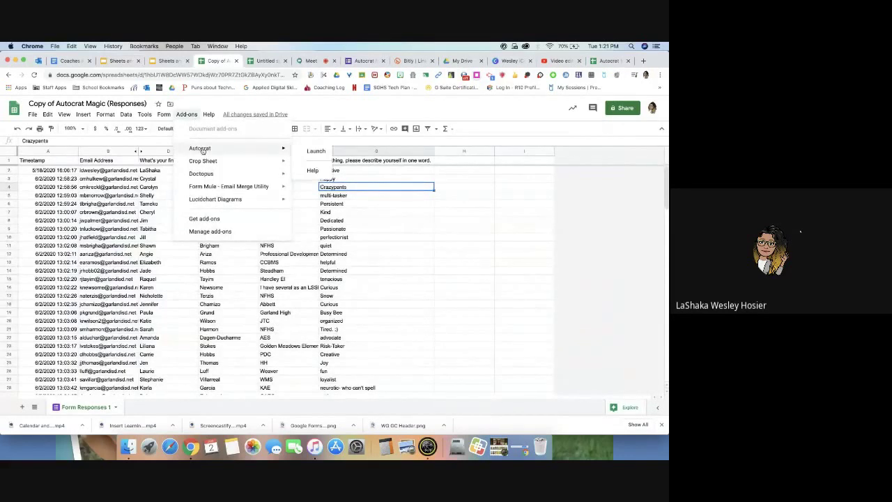
{"action": "left_click", "coordinate": [316, 151]}
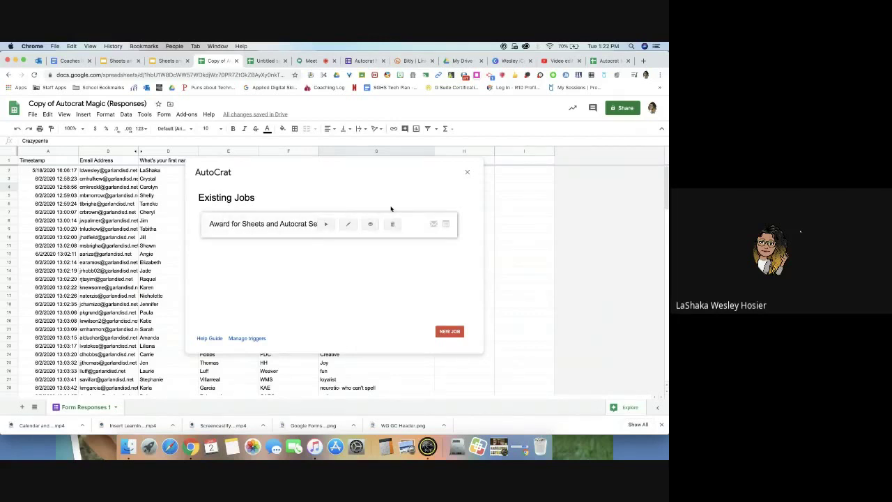
Start a new AutoCrat merge job named "iCon Autocrat Example" and continue to the template choice
{"action": "left_click", "coordinate": [450, 332]}
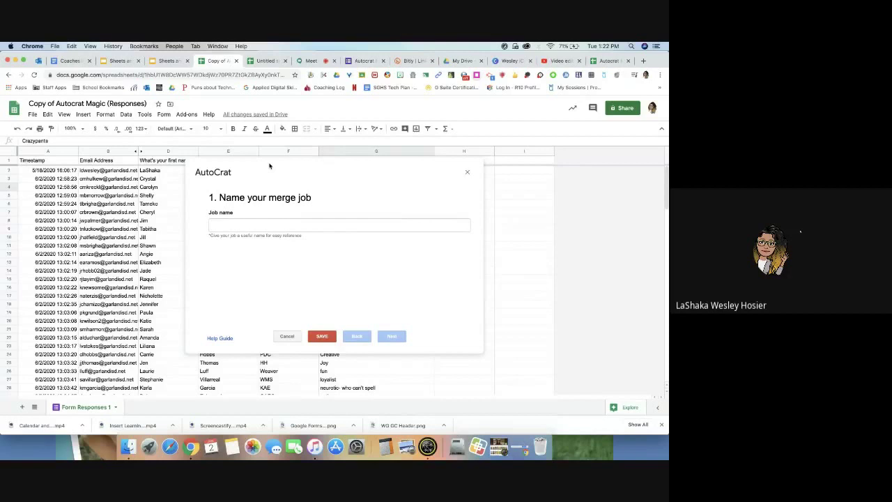
{"action": "left_click", "coordinate": [228, 224]}
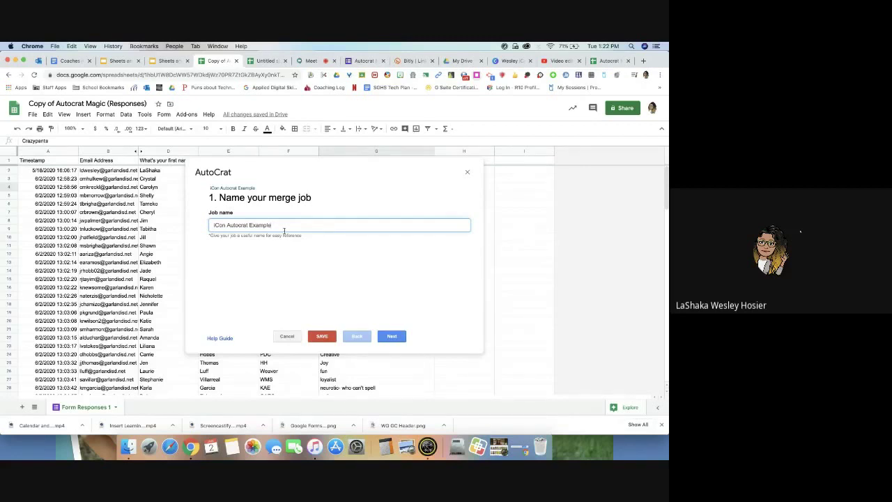
{"action": "left_click", "coordinate": [392, 337]}
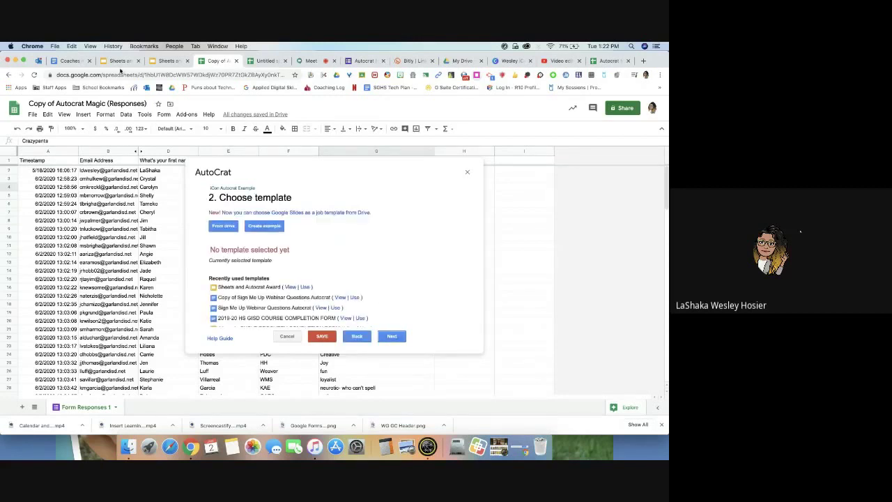
Check the Meet chat, close the copied responses spreadsheet, and switch to the original "Autocrat Magic (Responses)" spreadsheet
{"action": "left_click", "coordinate": [311, 61]}
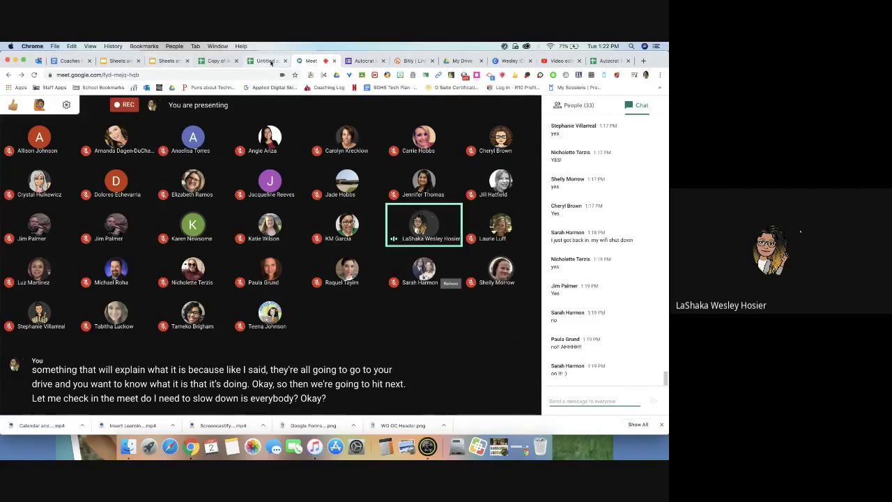
{"action": "left_click", "coordinate": [235, 61]}
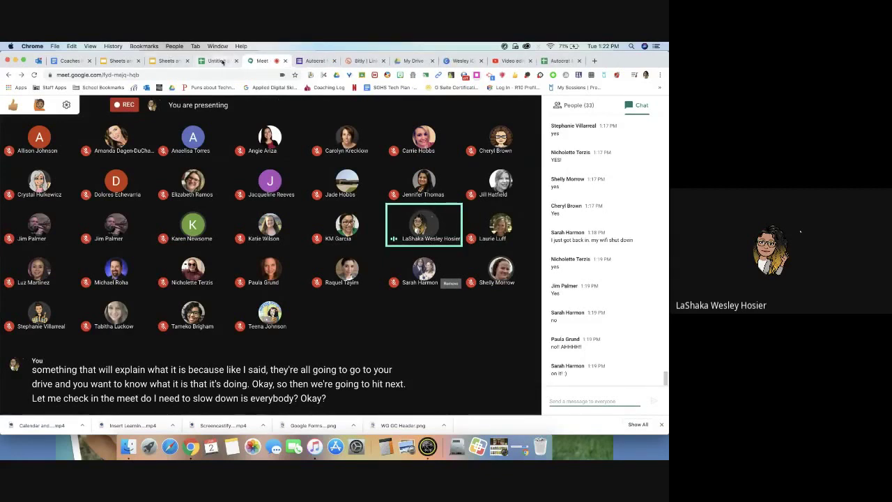
{"action": "left_click", "coordinate": [545, 61]}
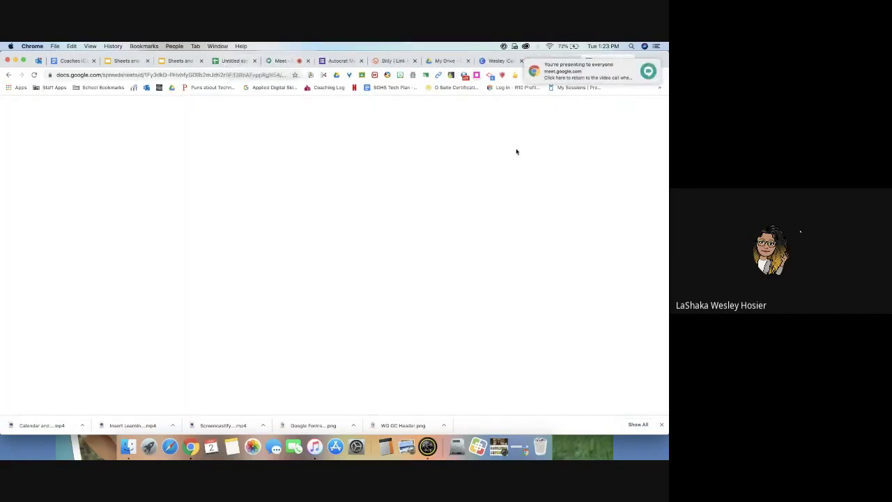
Clear and delete columns H through M, which hold the earlier merge results, from the responses sheet
{"action": "left_click_drag", "start_coordinate": [463, 152], "coordinate": [660, 160]}
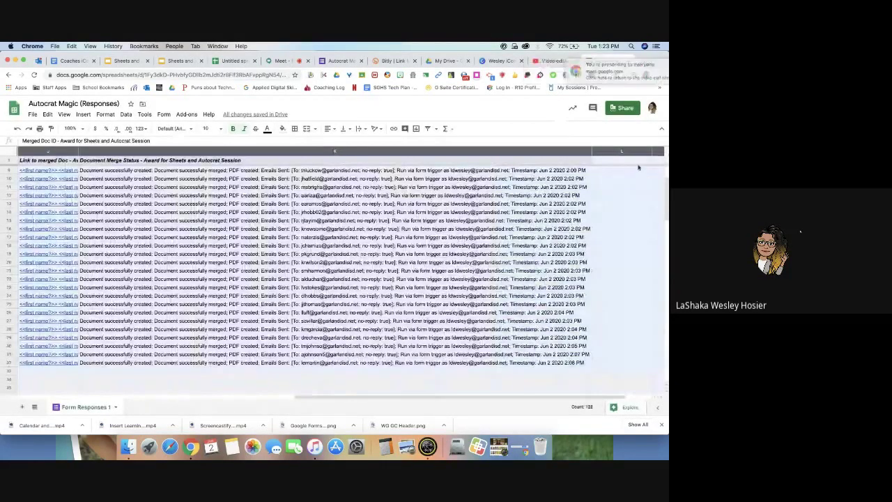
{"action": "key", "text": "Delete"}
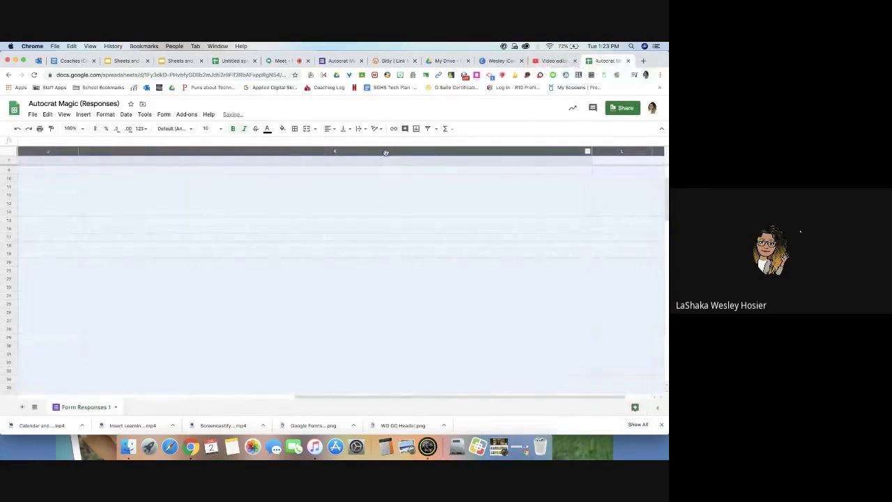
{"action": "right_click", "coordinate": [388, 168]}
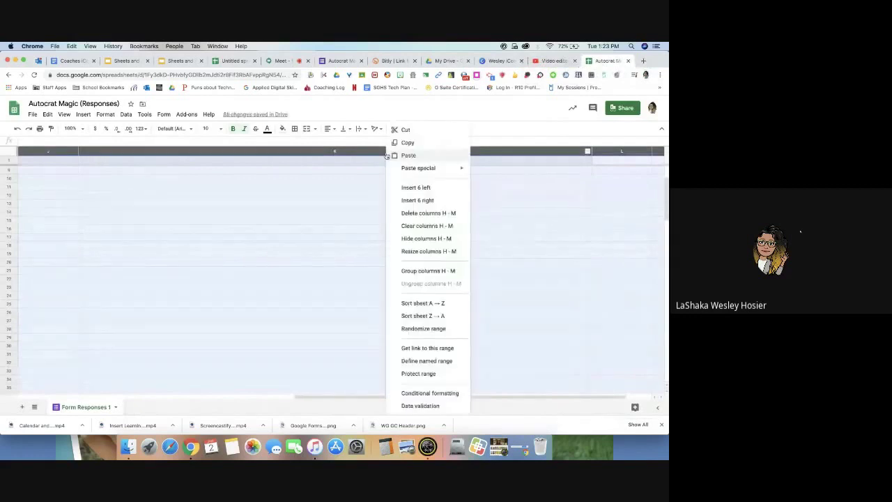
{"action": "left_click", "coordinate": [417, 217]}
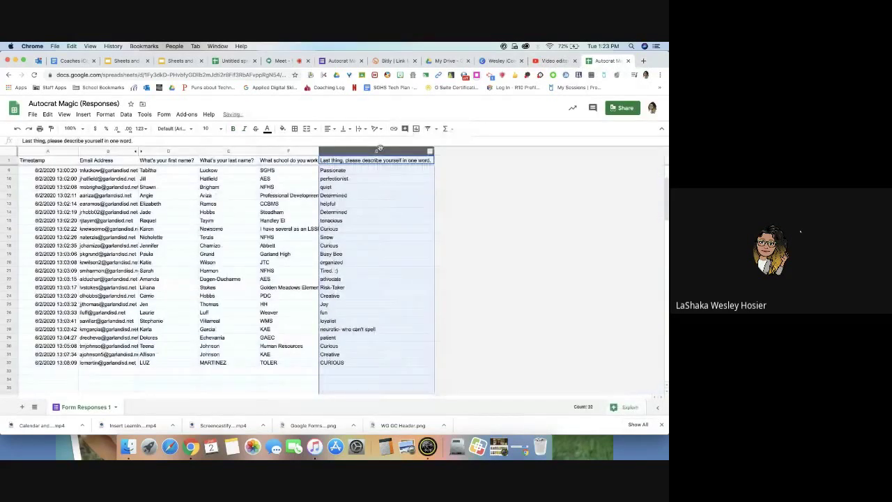
{"action": "right_click", "coordinate": [379, 147]}
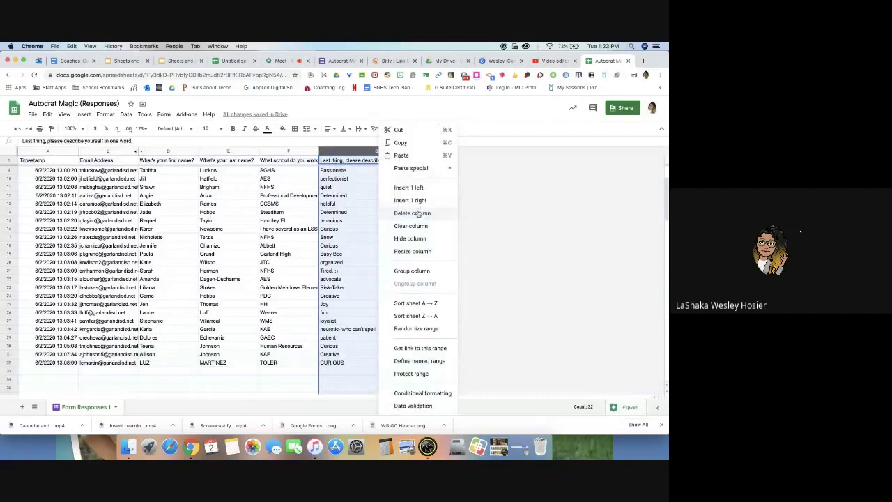
{"action": "left_click", "coordinate": [410, 188]}
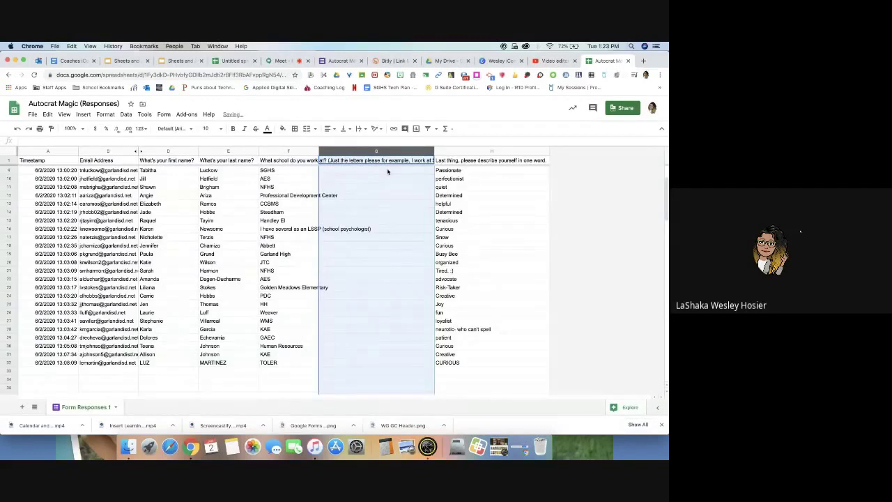
{"action": "left_click", "coordinate": [17, 130]}
Insert one blank column after the "describe yourself in one word" column
{"action": "right_click", "coordinate": [419, 154]}
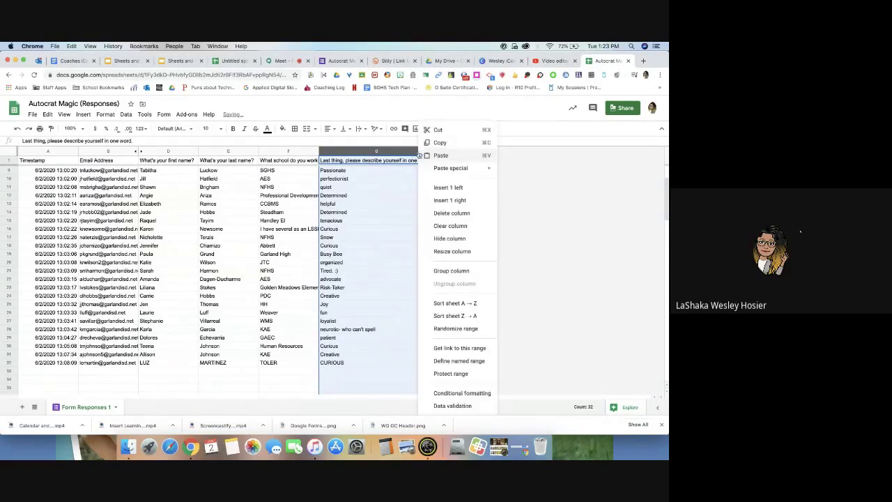
{"action": "left_click", "coordinate": [452, 200]}
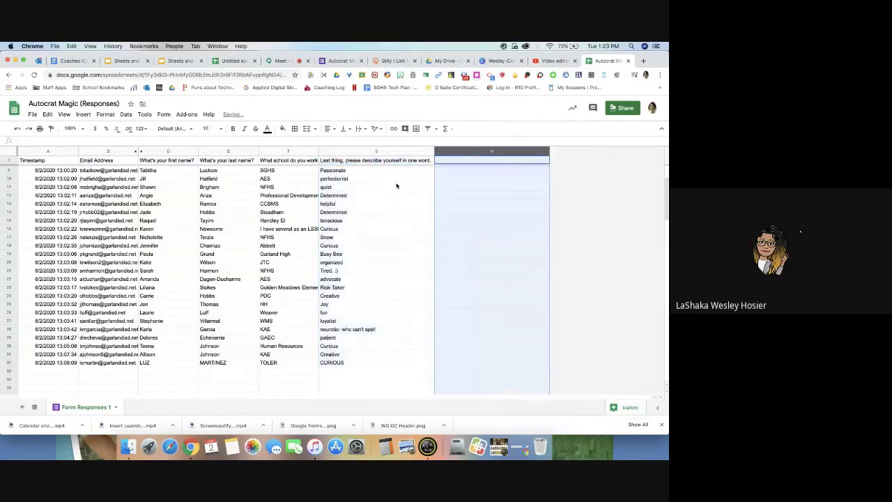
Create a new AutoCrat merge job named "icon ex" and continue to the template choice
{"action": "left_click", "coordinate": [186, 114]}
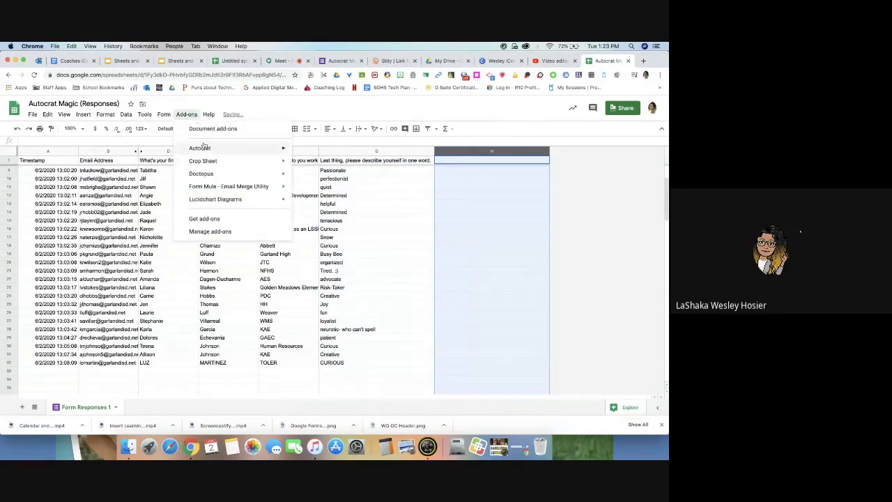
{"action": "mouse_move", "coordinate": [209, 148]}
{"action": "left_click", "coordinate": [313, 151]}
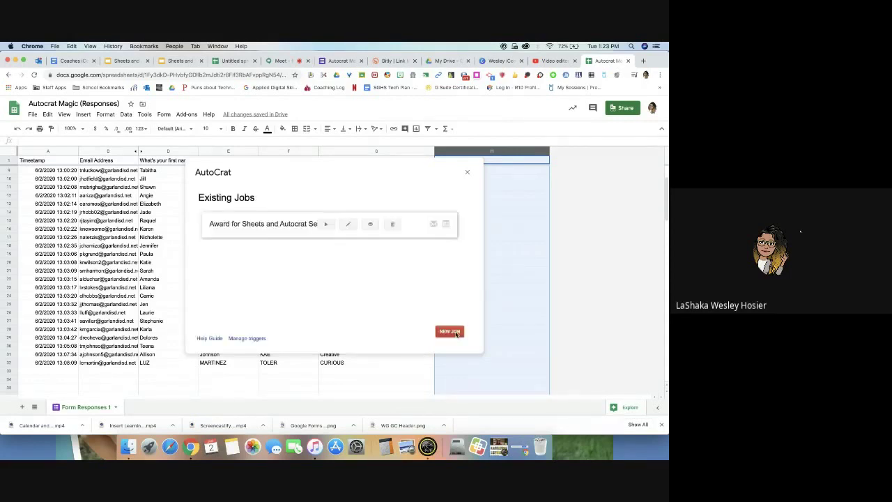
{"action": "left_click", "coordinate": [450, 332]}
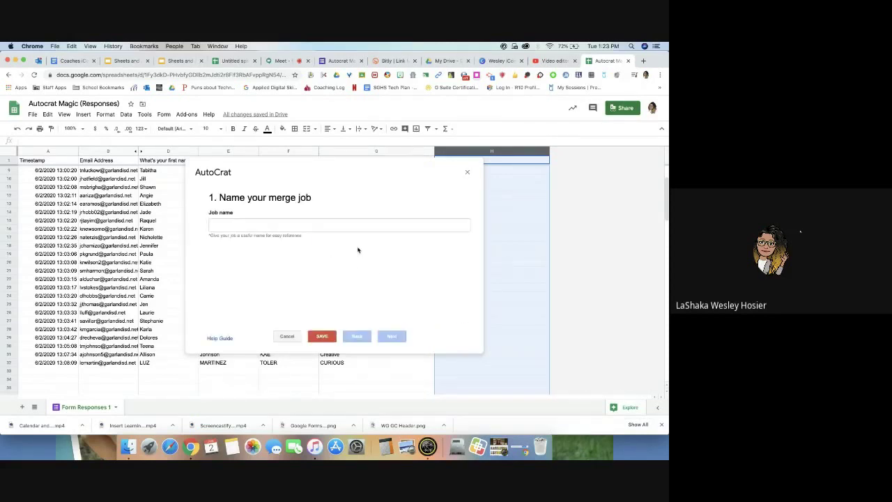
{"action": "type", "text": "icon ex"}
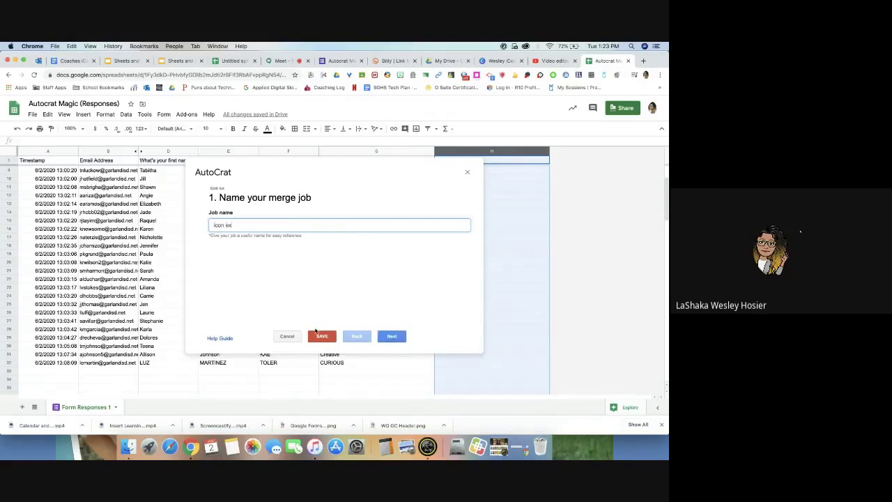
{"action": "left_click", "coordinate": [392, 336]}
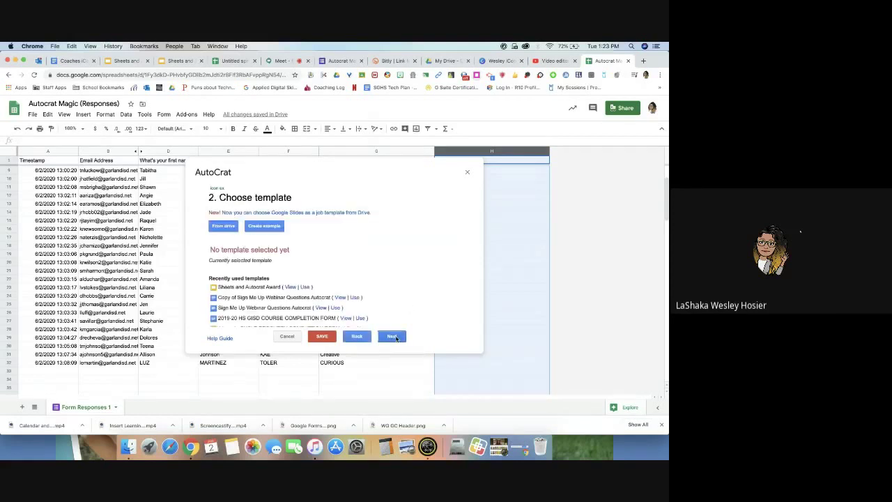
Choose the "Sheets and Autocrat Award" slides file from Drive as the job's template and continue to the data mapping
{"action": "left_click", "coordinate": [224, 226]}
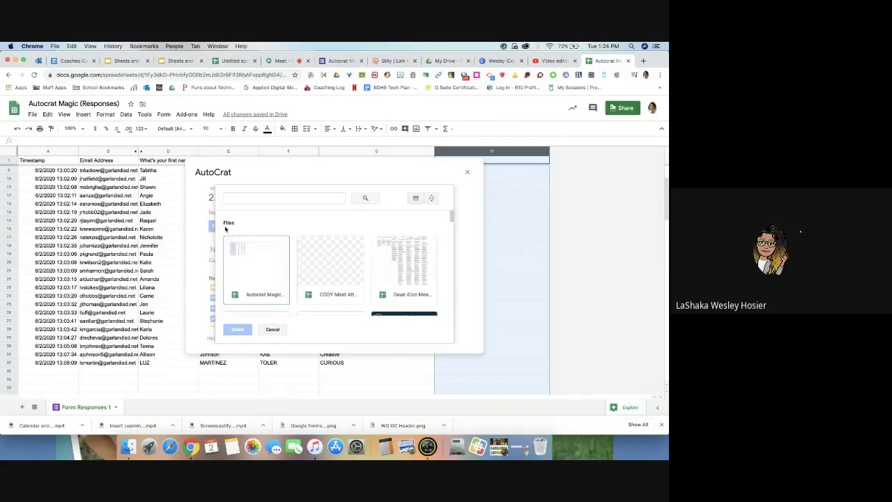
{"action": "scroll", "coordinate": [359, 269], "scroll_direction": "down", "scroll_amount": 3}
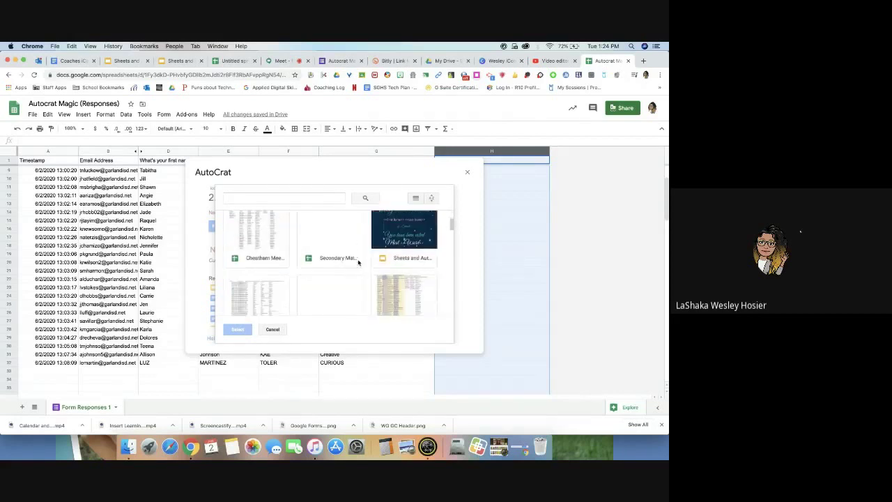
{"action": "left_click", "coordinate": [420, 242]}
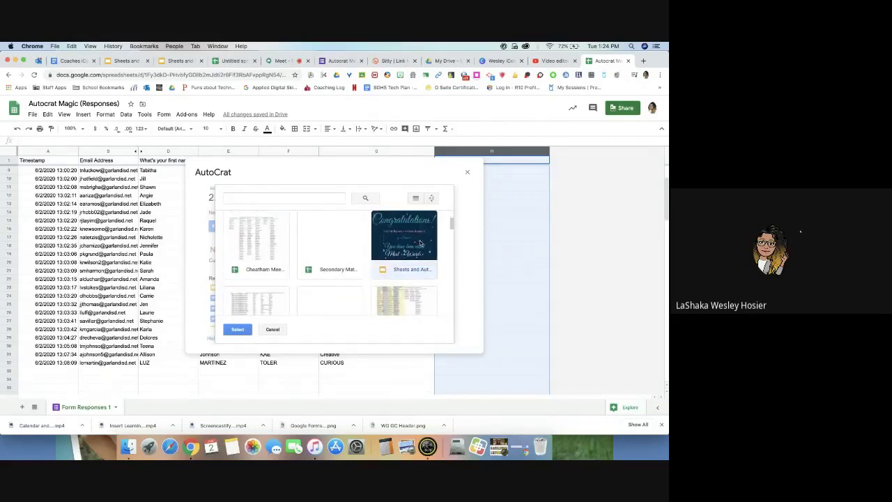
{"action": "left_click", "coordinate": [237, 329]}
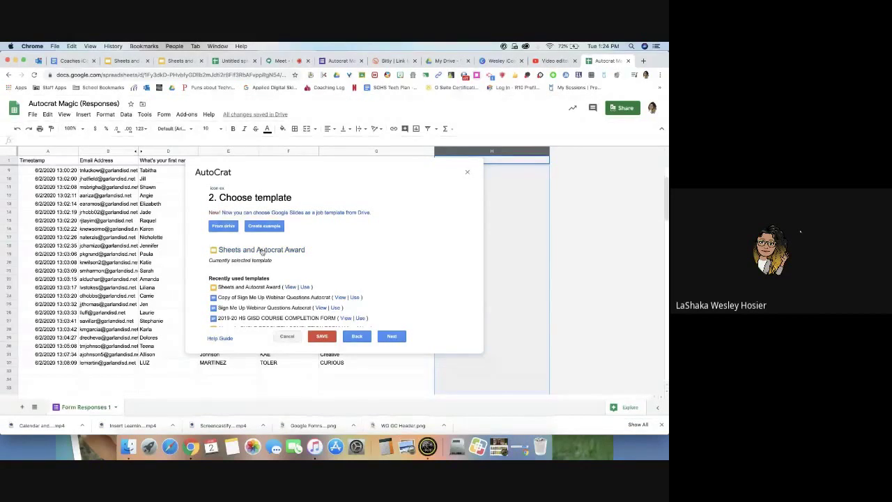
{"action": "left_click", "coordinate": [392, 336]}
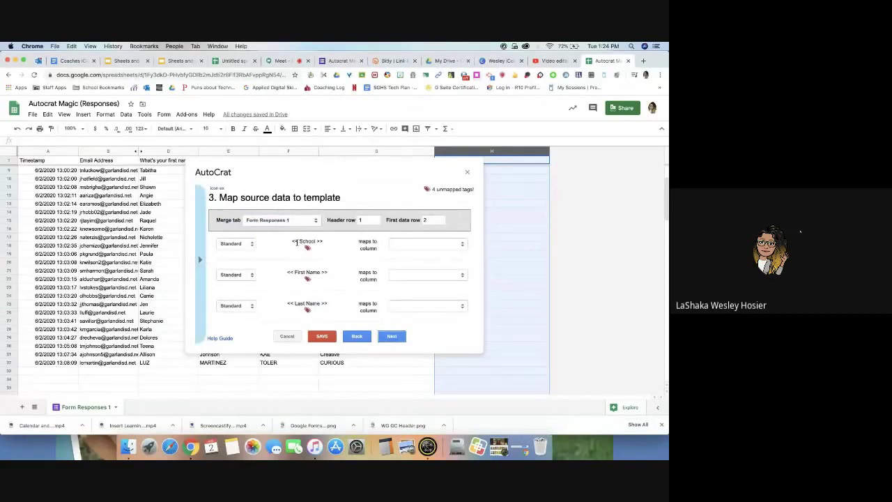
Map the School tag to the "What school do you work at" column and First Name to "What's your first name?"
{"action": "scroll", "coordinate": [297, 243], "scroll_direction": "down", "scroll_amount": 1}
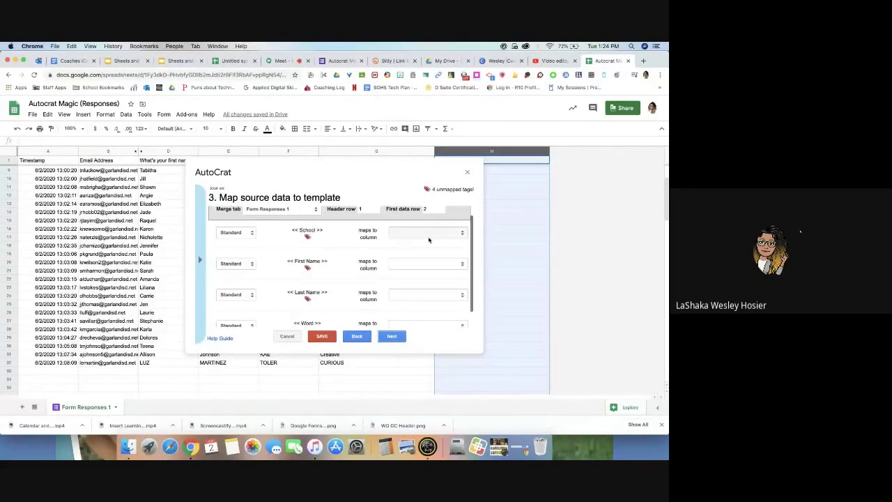
{"action": "left_click", "coordinate": [419, 235]}
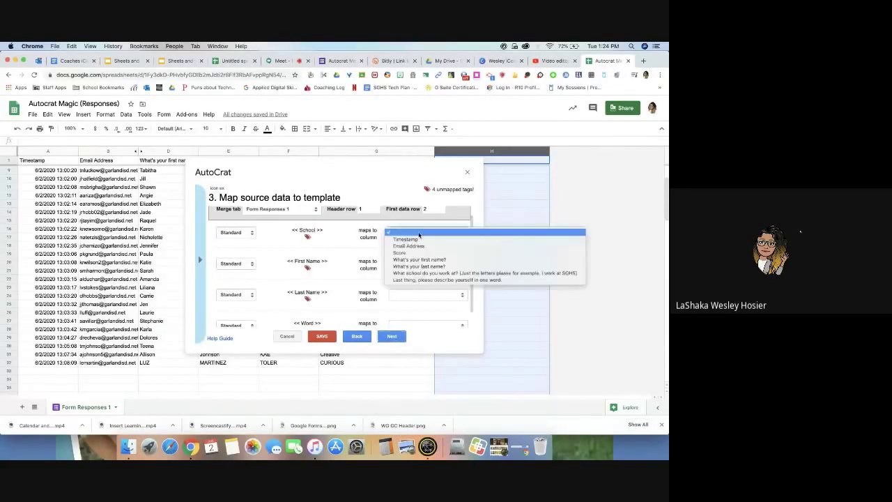
{"action": "left_click", "coordinate": [421, 274]}
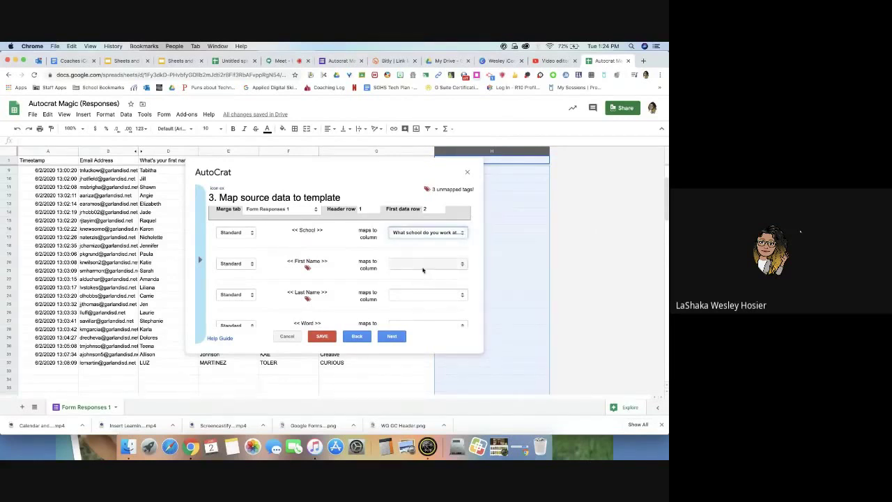
{"action": "left_click", "coordinate": [423, 266]}
{"action": "left_click", "coordinate": [421, 291]}
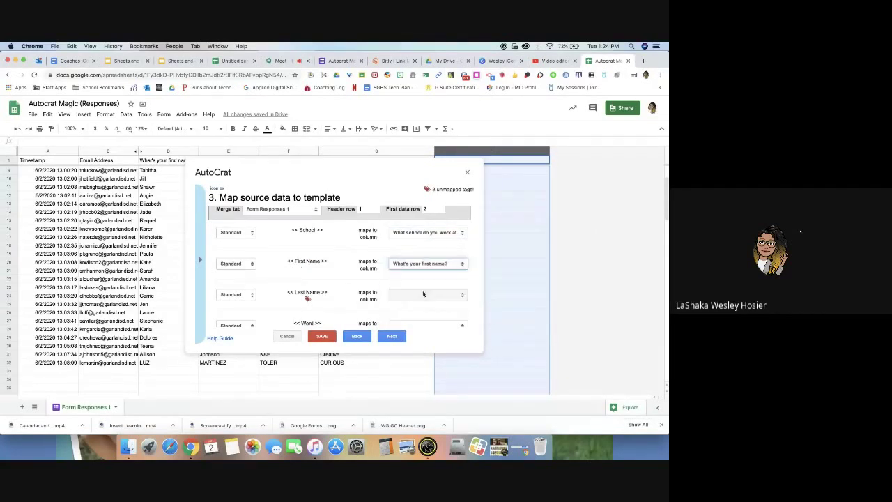
Map the Last Name tag to "What's your last name?" and Word to "Last thing, please describe yourself in one word."
{"action": "left_click", "coordinate": [423, 298]}
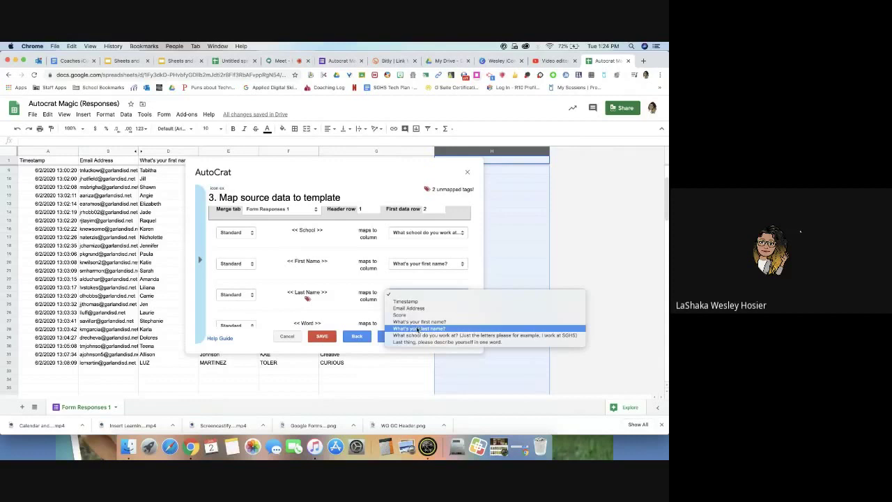
{"action": "left_click", "coordinate": [419, 328]}
{"action": "left_click", "coordinate": [420, 307]}
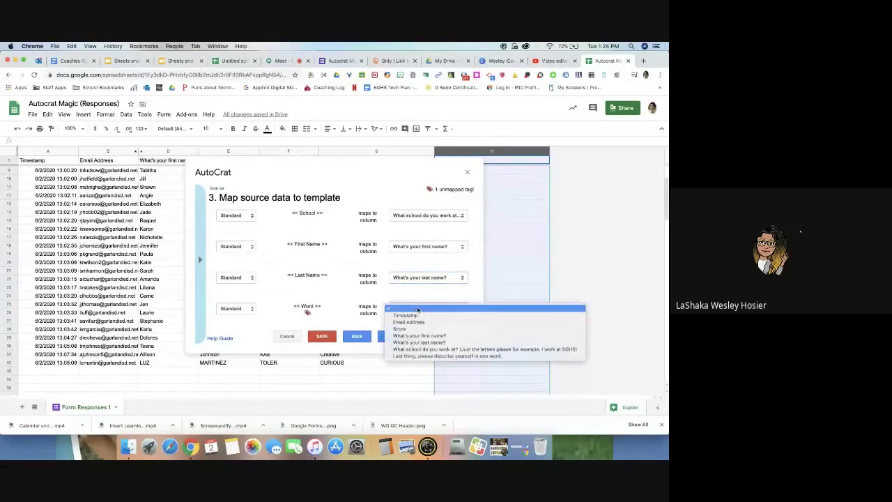
{"action": "left_click", "coordinate": [419, 356]}
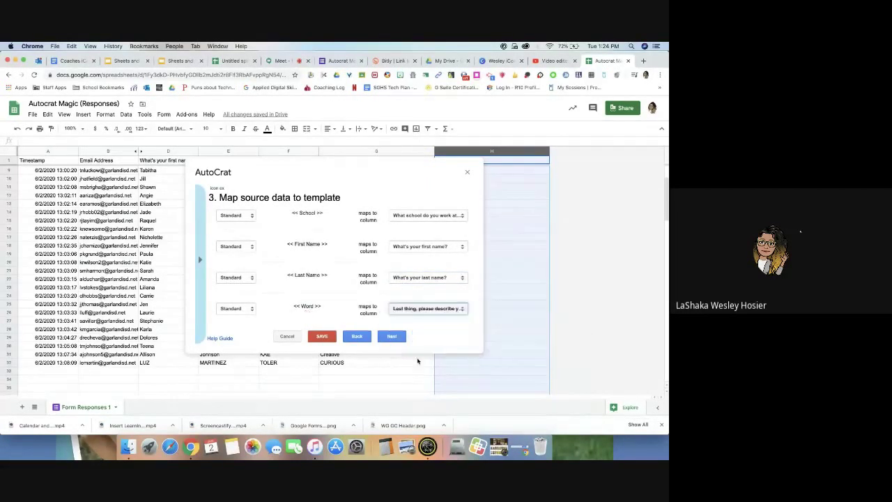
{"action": "scroll", "coordinate": [423, 253], "scroll_direction": "up", "scroll_amount": 2}
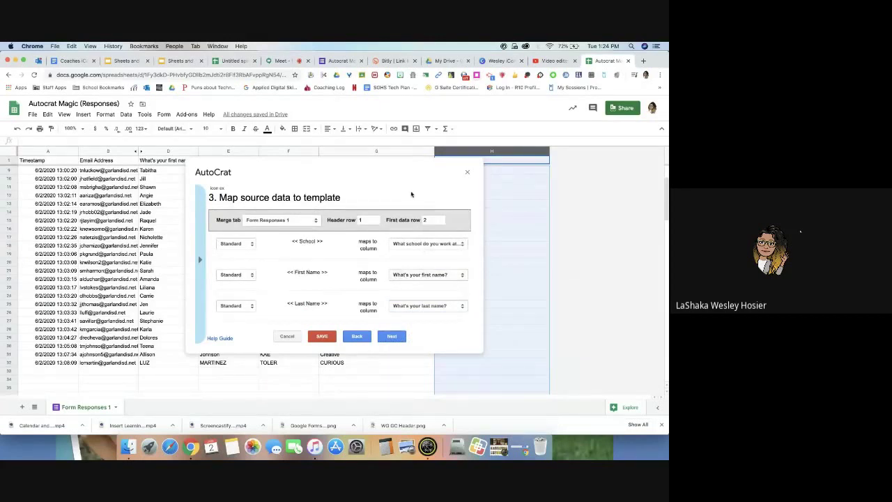
{"action": "scroll", "coordinate": [331, 288], "scroll_direction": "down", "scroll_amount": 2}
{"action": "scroll", "coordinate": [252, 230], "scroll_direction": "up", "scroll_amount": 2}
{"action": "scroll", "coordinate": [425, 264], "scroll_direction": "down", "scroll_amount": 2}
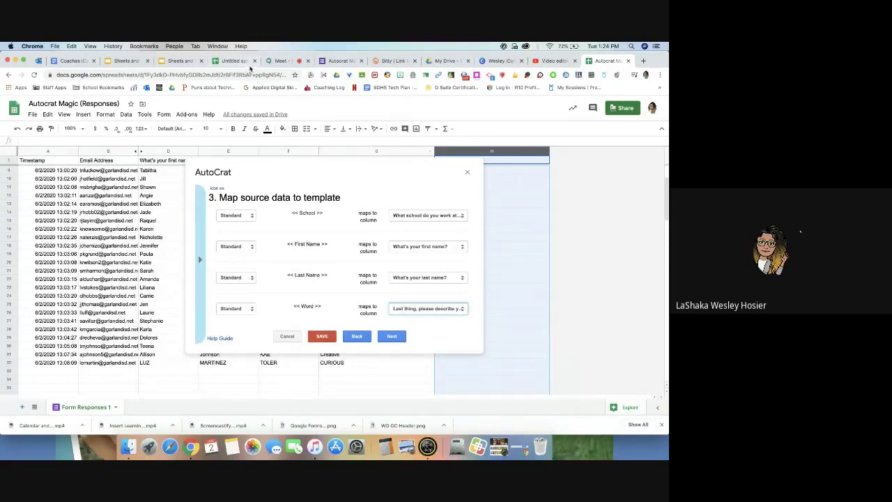
Check the Meet call, then return to the responses spreadsheet and continue to the merge job's file settings
{"action": "left_click", "coordinate": [279, 61]}
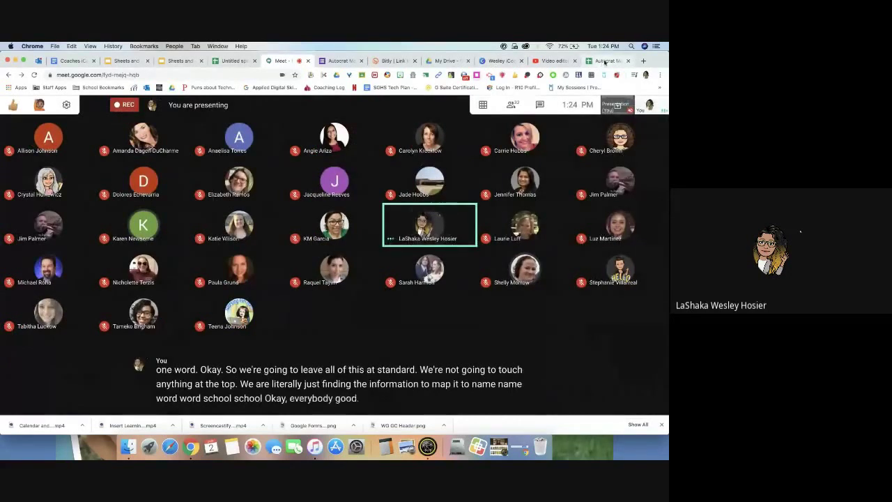
{"action": "left_click", "coordinate": [605, 62]}
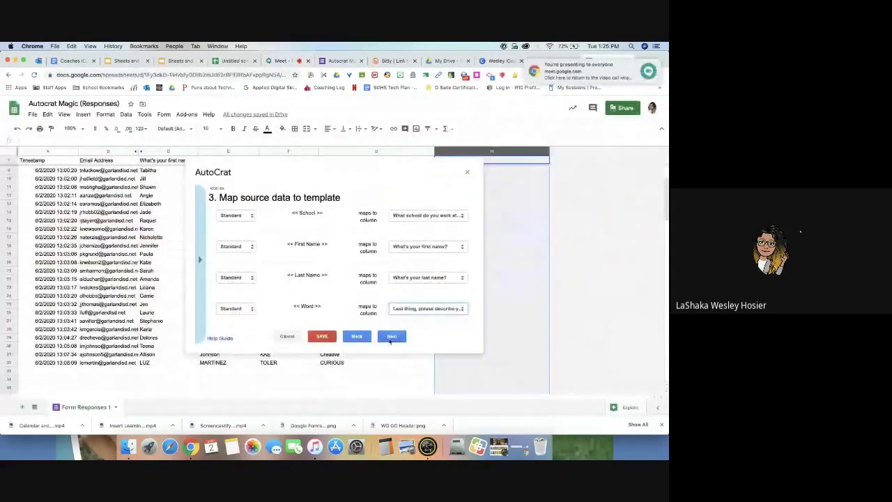
{"action": "left_click", "coordinate": [392, 338]}
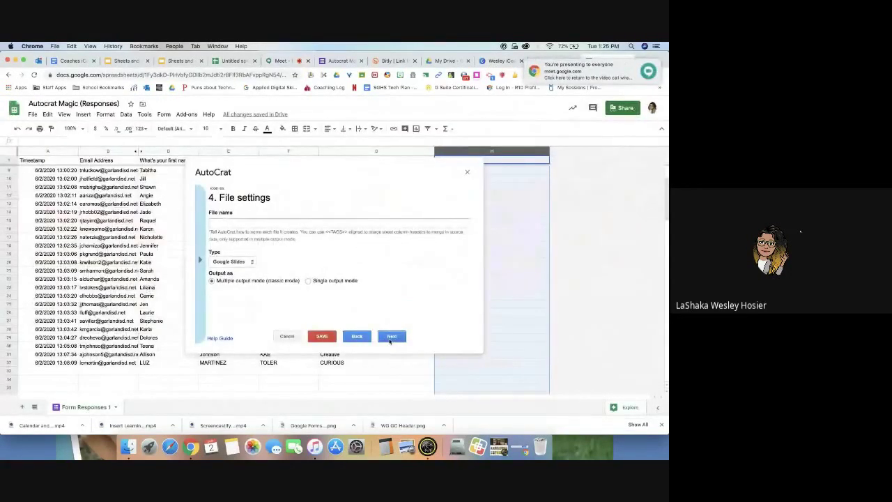
Set the merged files' name to "<<What's your first name?>> <<What's your last name? >> Award"
{"action": "left_click", "coordinate": [309, 224]}
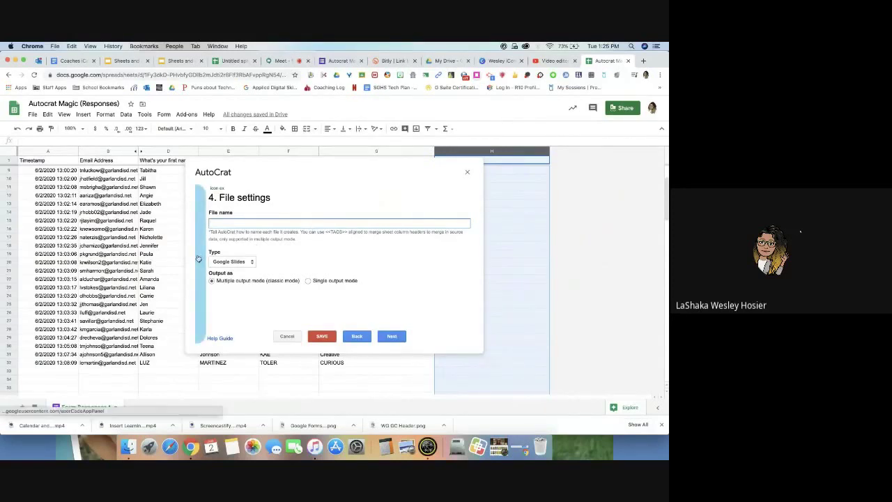
{"action": "left_click", "coordinate": [198, 259]}
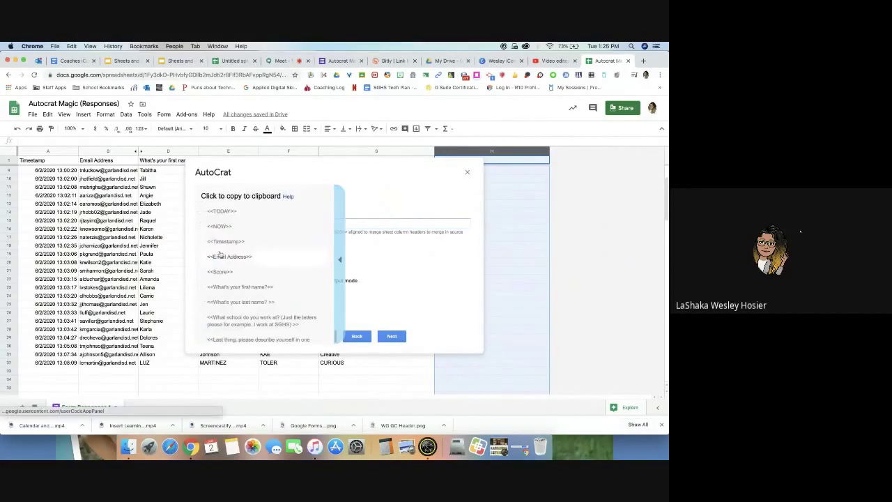
{"action": "left_click", "coordinate": [237, 289]}
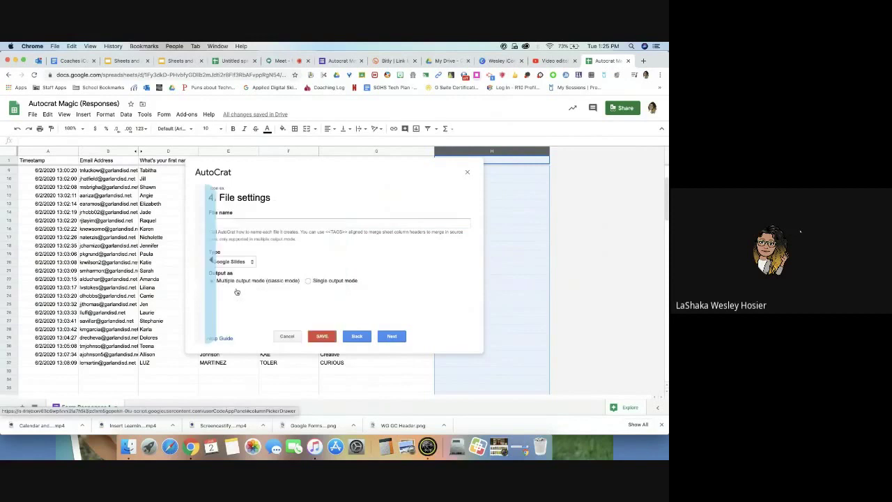
{"action": "left_click", "coordinate": [248, 222]}
{"action": "type", "text": "<<What's your first name?>>"}
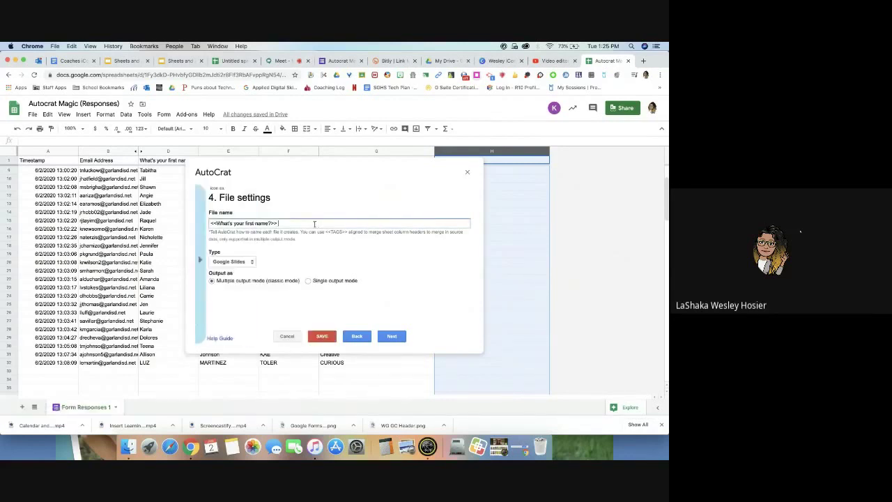
{"action": "type", "text": "<<What's your last name? >>"}
{"action": "type", "text": "Awar"}
Keep Google Slides as the output file type and continue to the destination folder choice
{"action": "left_click", "coordinate": [235, 264]}
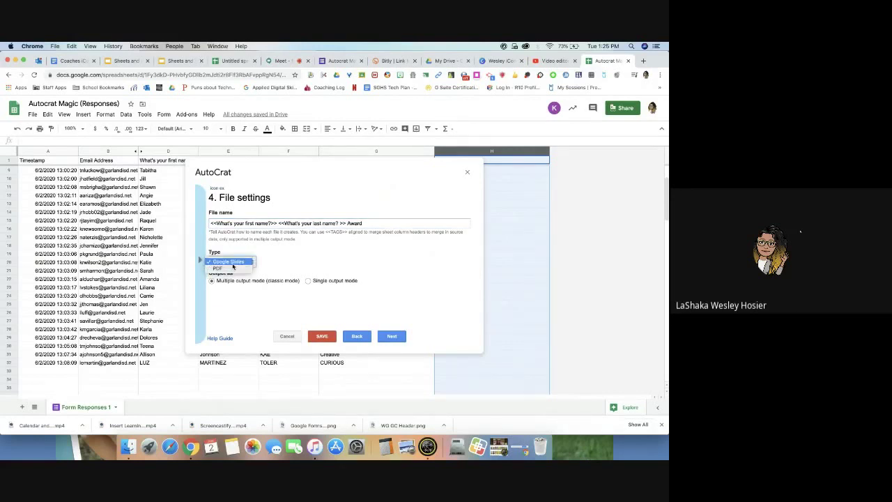
{"action": "left_click", "coordinate": [233, 263]}
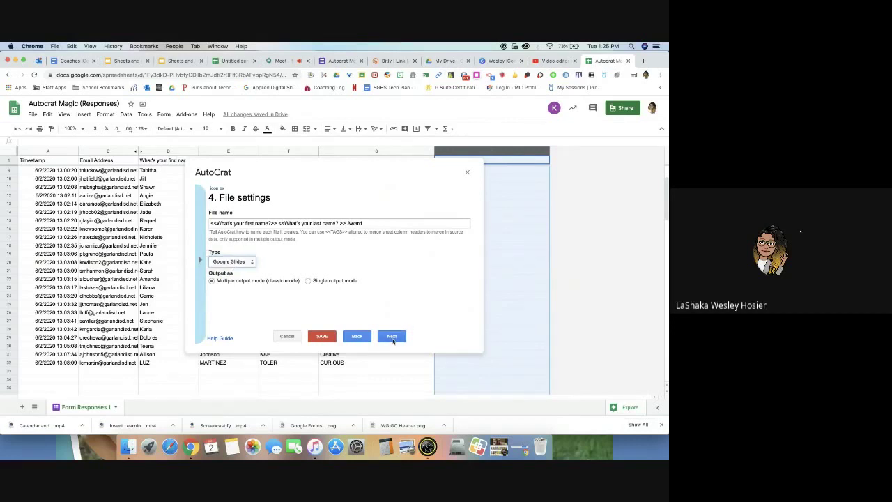
{"action": "left_click", "coordinate": [392, 337]}
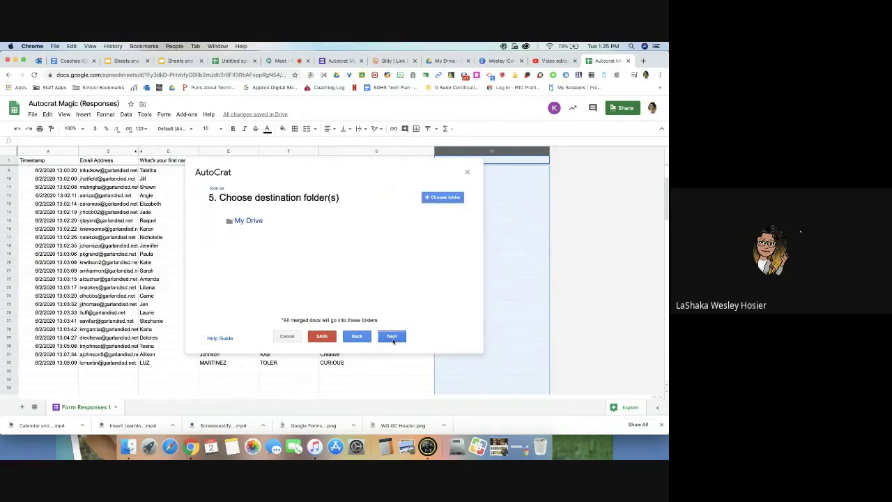
Replace My Drive with the "icon example" folder as the merge destination and continue to the dynamic folder reference
{"action": "left_click", "coordinate": [433, 200]}
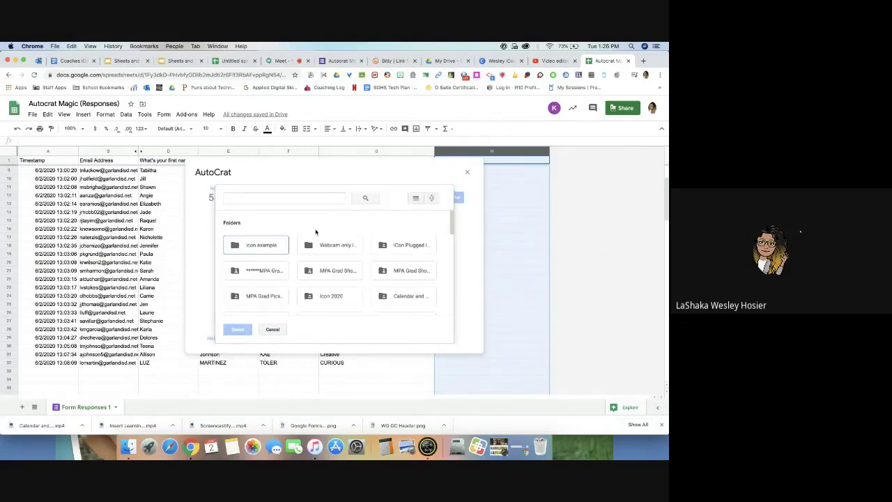
{"action": "left_click", "coordinate": [269, 247]}
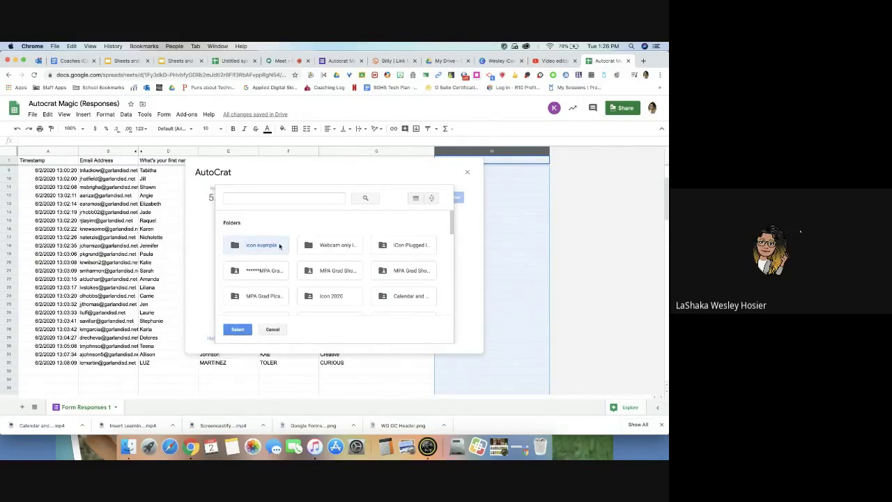
{"action": "left_click", "coordinate": [240, 331]}
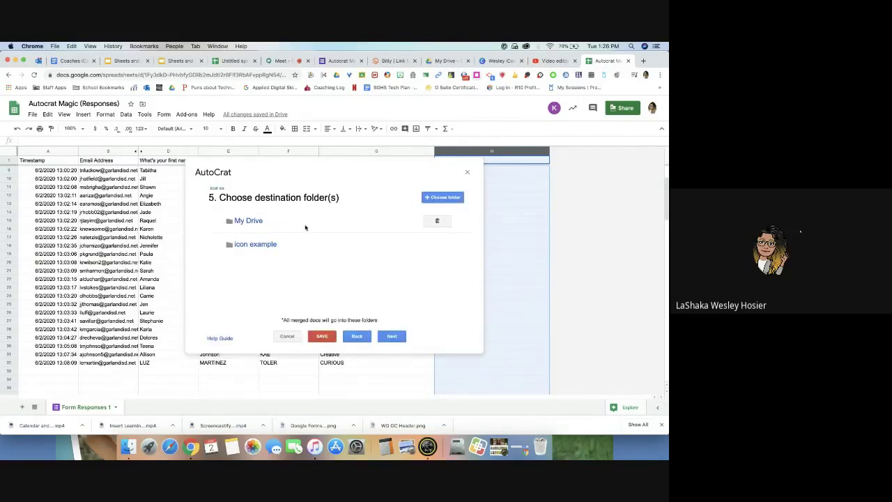
{"action": "left_click", "coordinate": [439, 222]}
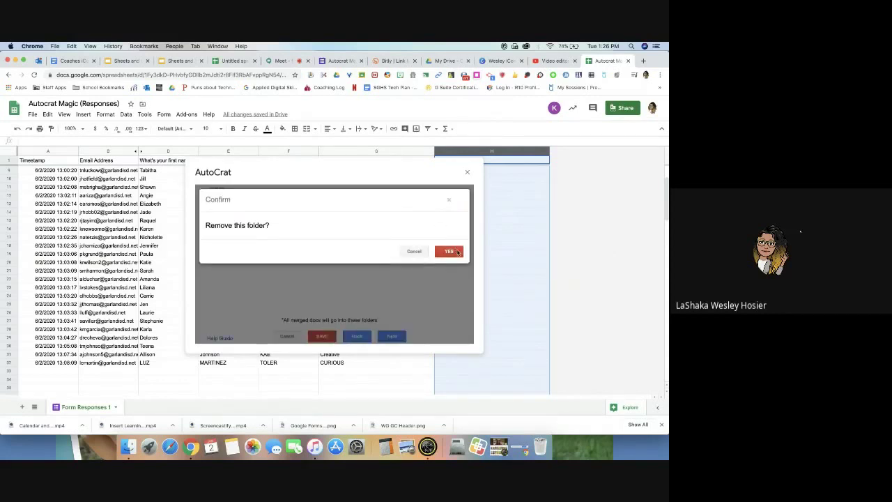
{"action": "left_click", "coordinate": [457, 250]}
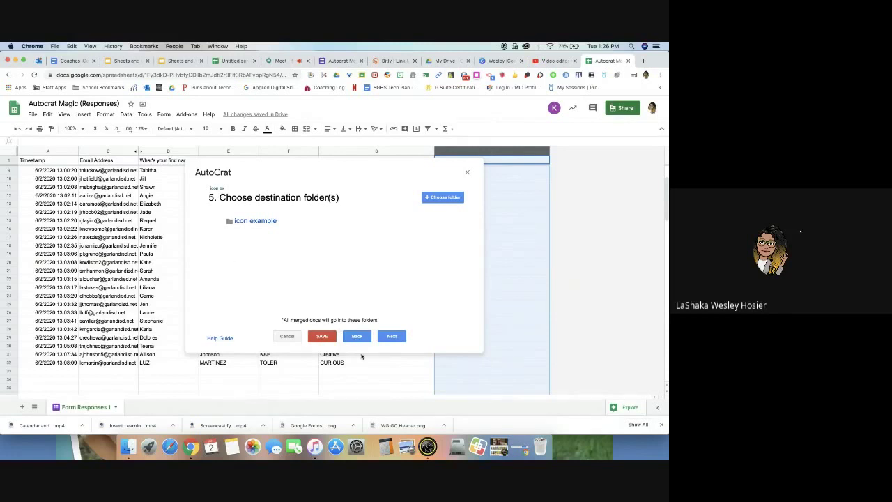
{"action": "left_click", "coordinate": [392, 337]}
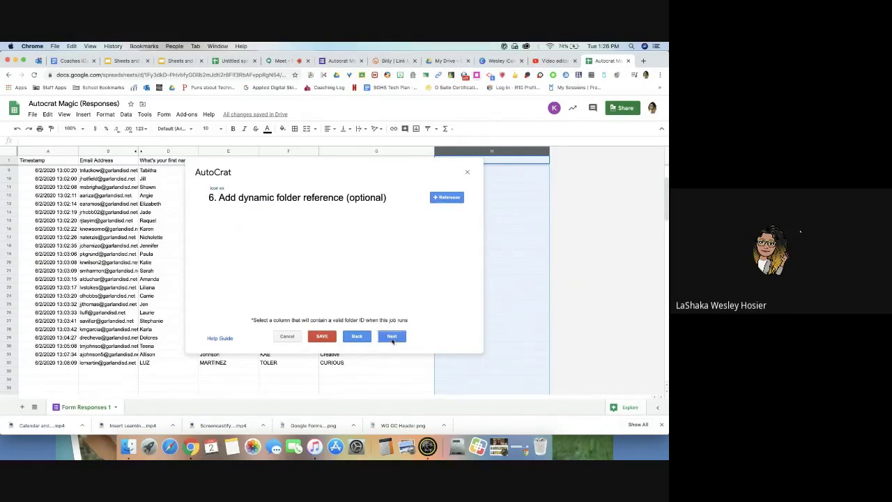
Skip the dynamic folder reference and merge condition, and turn on document sharing as a view only doc
{"action": "left_click", "coordinate": [392, 337]}
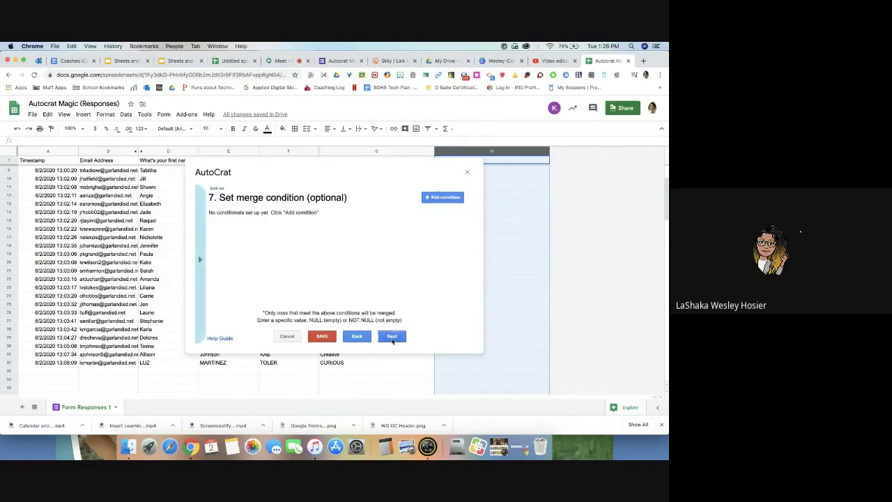
{"action": "left_click", "coordinate": [393, 339]}
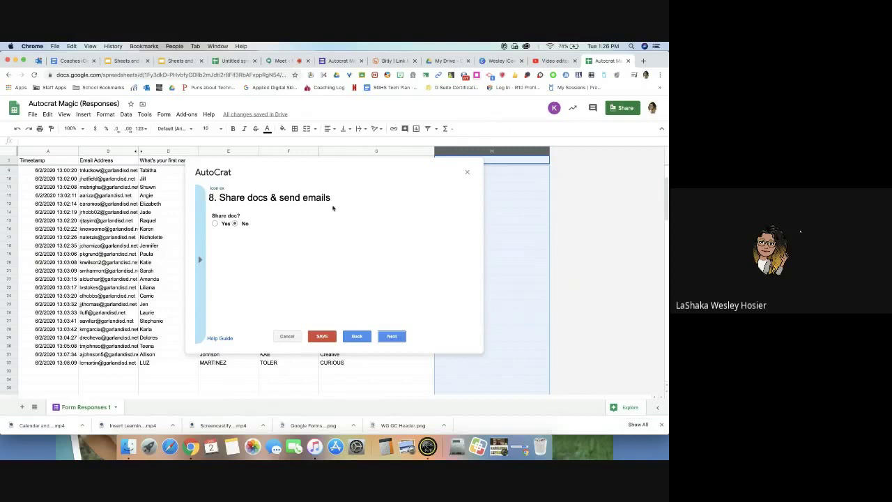
{"action": "left_click", "coordinate": [216, 224]}
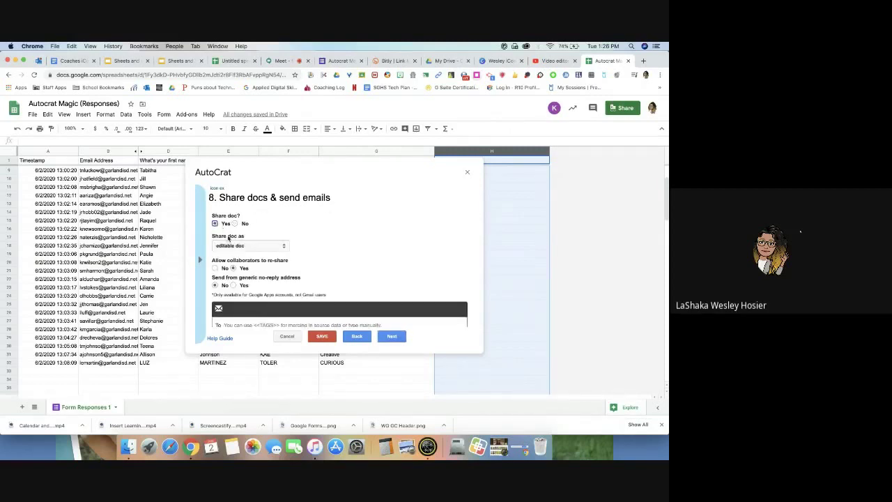
{"action": "left_click", "coordinate": [230, 246]}
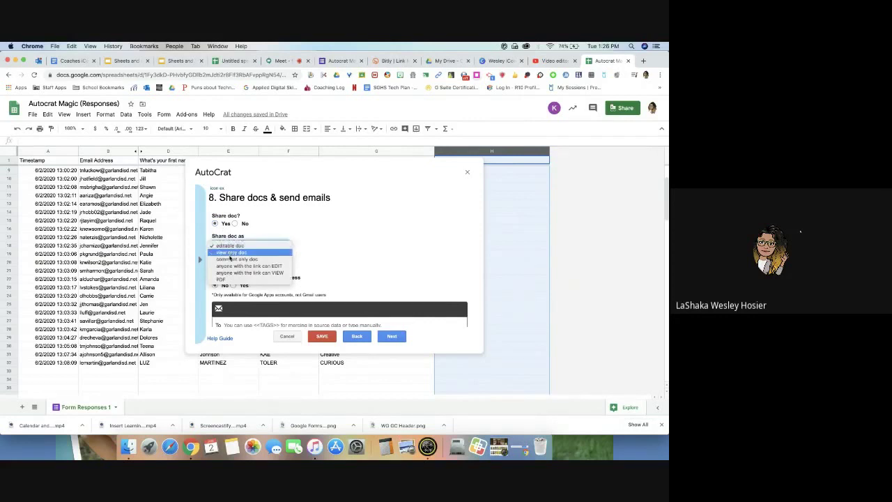
{"action": "left_click", "coordinate": [230, 252]}
{"action": "left_click", "coordinate": [232, 251]}
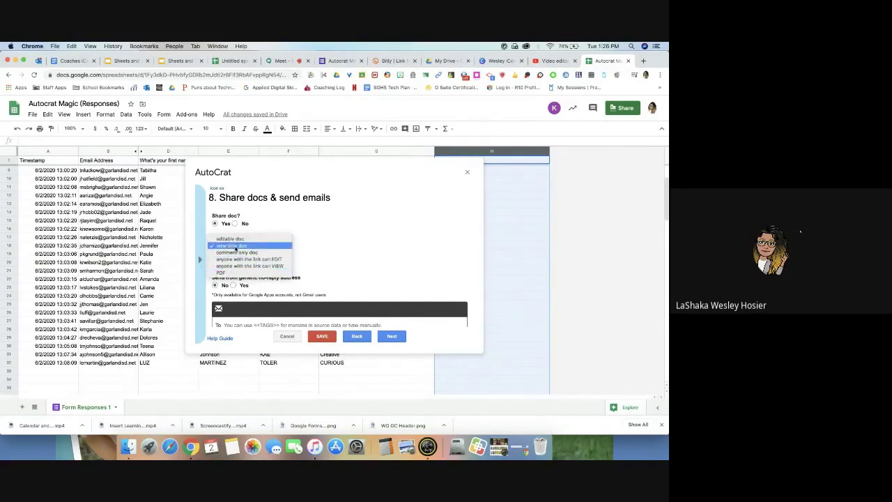
{"action": "left_click", "coordinate": [235, 246]}
Disallow collaborators from re-sharing the document and send the emails from the generic no-reply address
{"action": "scroll", "coordinate": [254, 255], "scroll_direction": "down", "scroll_amount": 1}
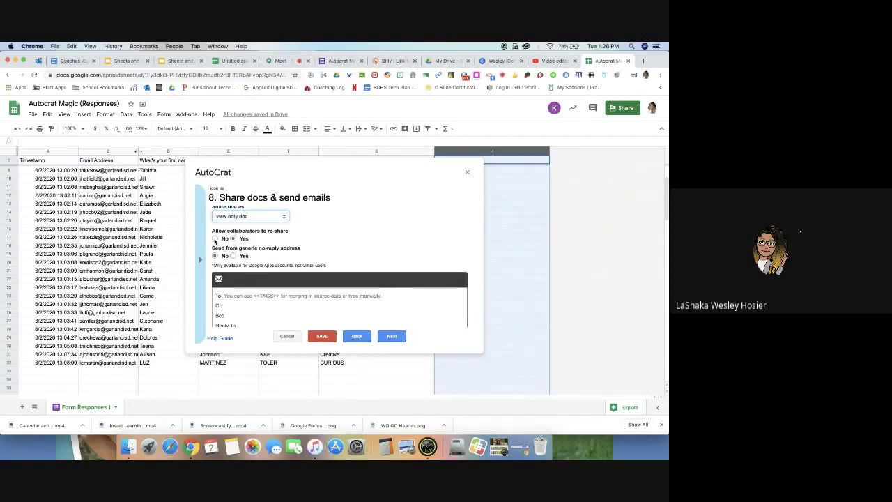
{"action": "left_click", "coordinate": [215, 238]}
{"action": "left_click", "coordinate": [234, 256]}
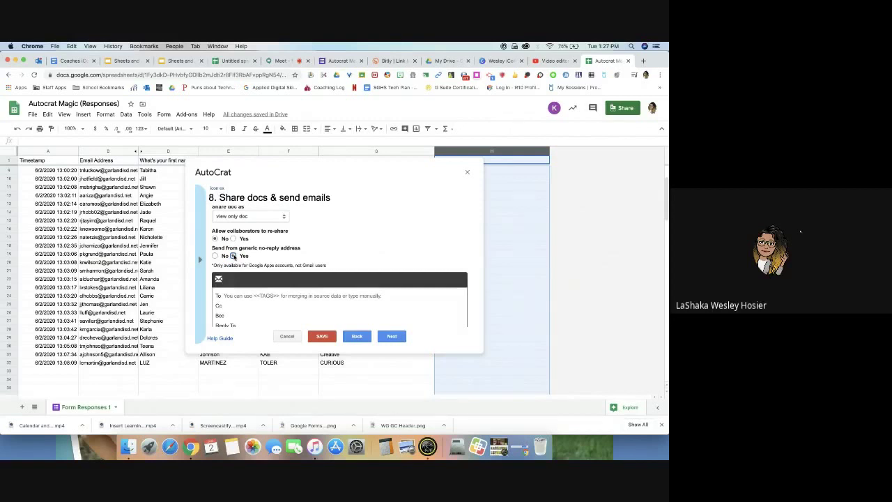
{"action": "left_click", "coordinate": [233, 256]}
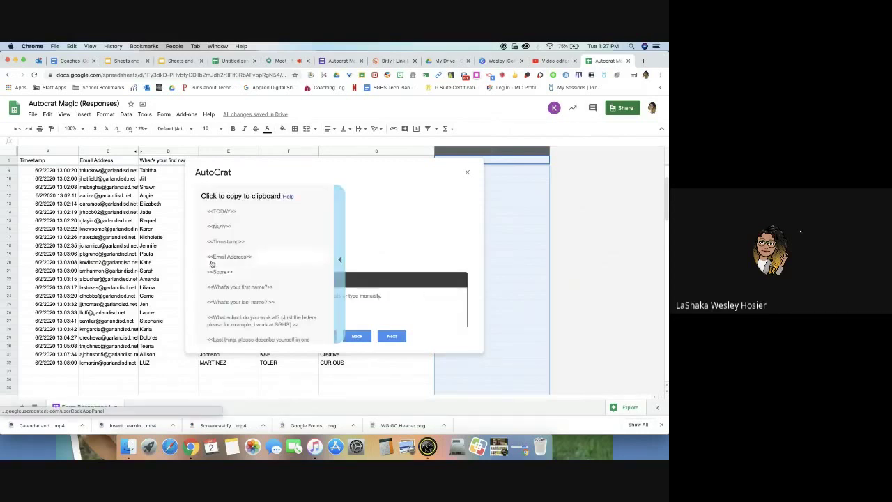
Address the sharing email to the <<Email Address>> tag, with no Cc or Reply To recipients
{"action": "left_click", "coordinate": [277, 258]}
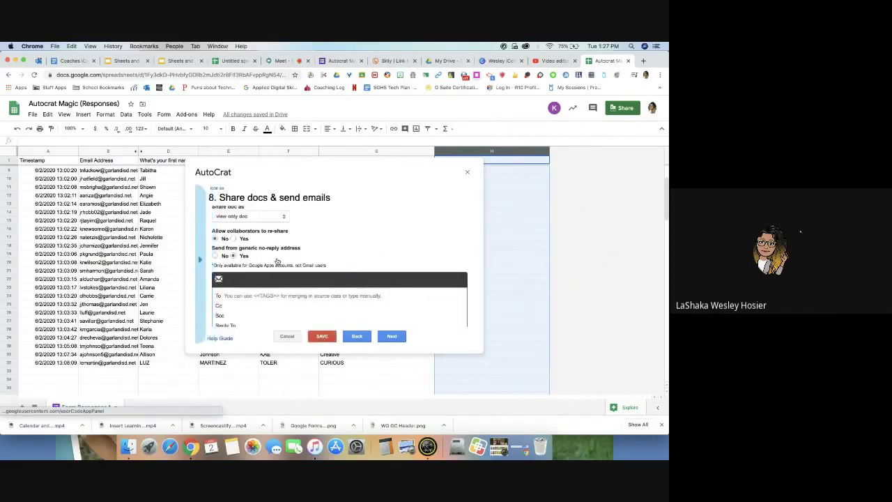
{"action": "left_click", "coordinate": [250, 295]}
{"action": "type", "text": "<<Email Address>>"}
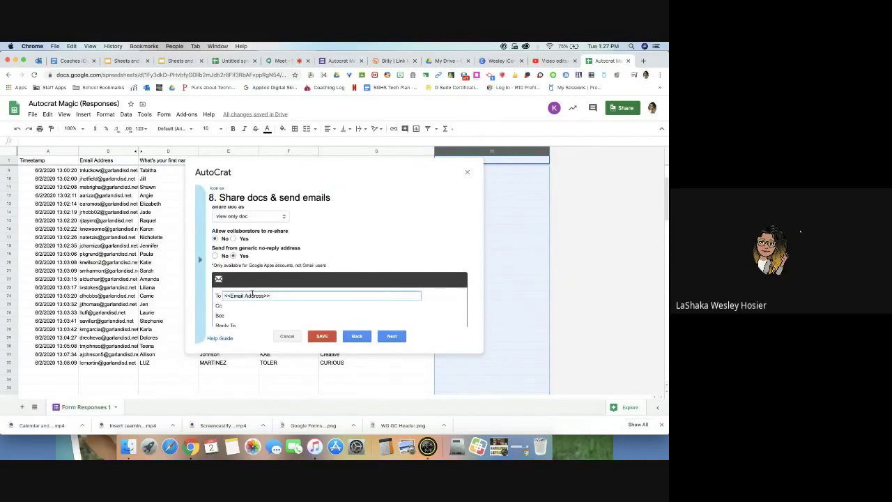
{"action": "left_click", "coordinate": [275, 306]}
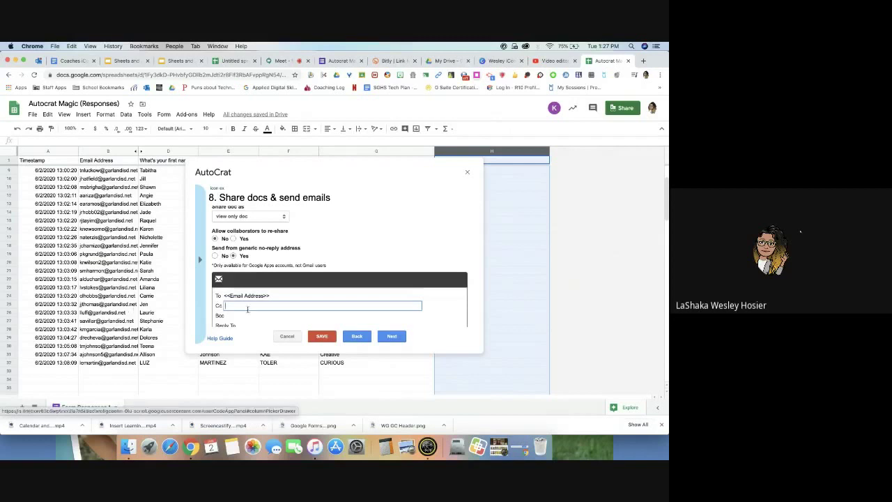
{"action": "scroll", "coordinate": [250, 307], "scroll_direction": "down", "scroll_amount": 3}
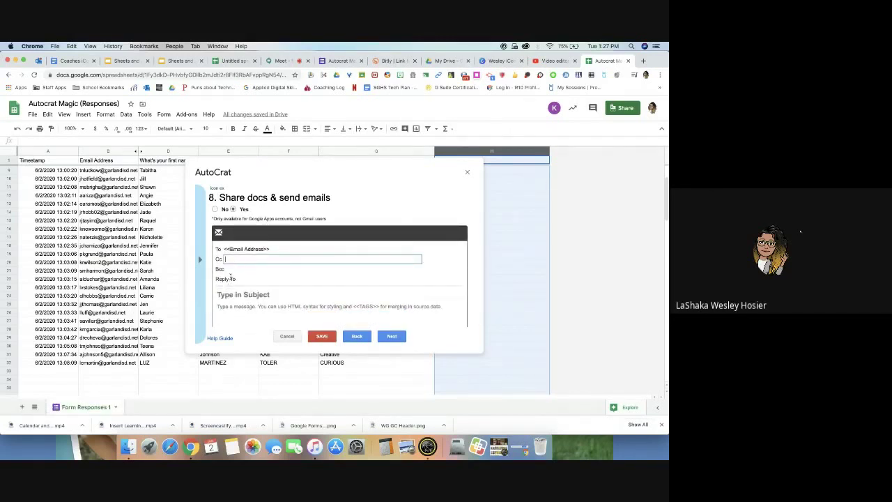
{"action": "left_click", "coordinate": [233, 278]}
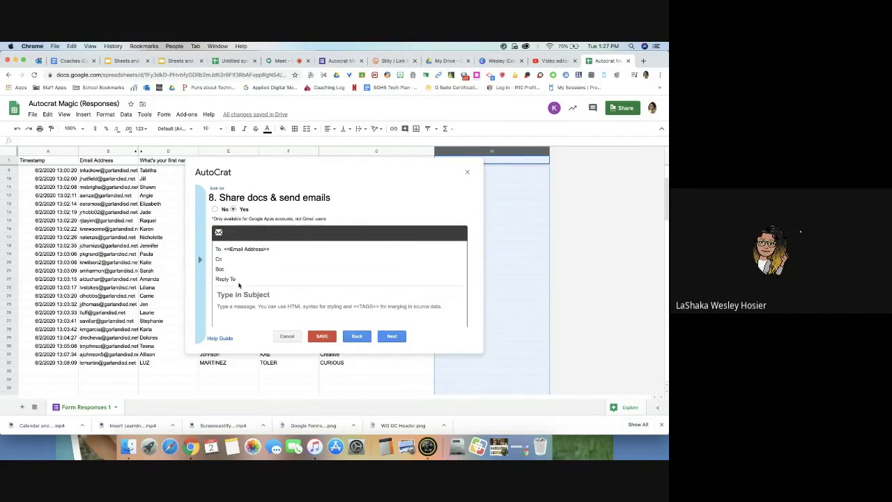
Set the email's subject to "Icon Award" and its message to "Here's you award"
{"action": "left_click", "coordinate": [233, 292]}
{"action": "type", "text": "Icon Award"}
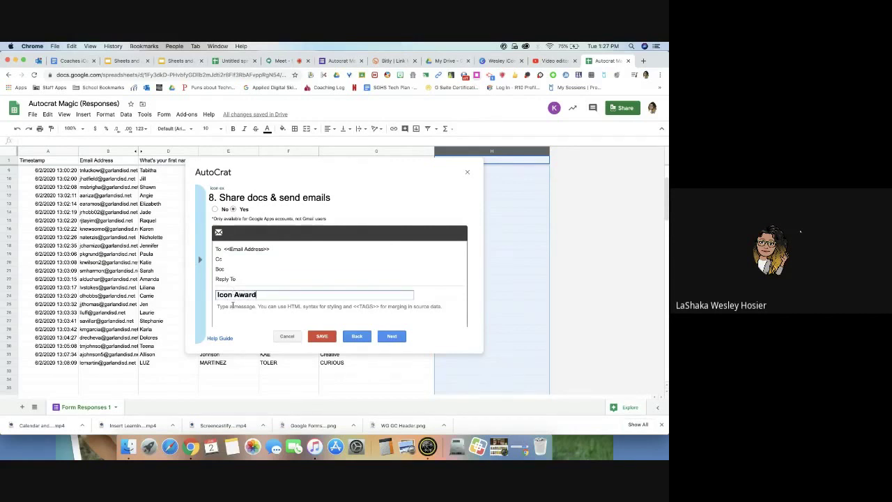
{"action": "left_click", "coordinate": [233, 308]}
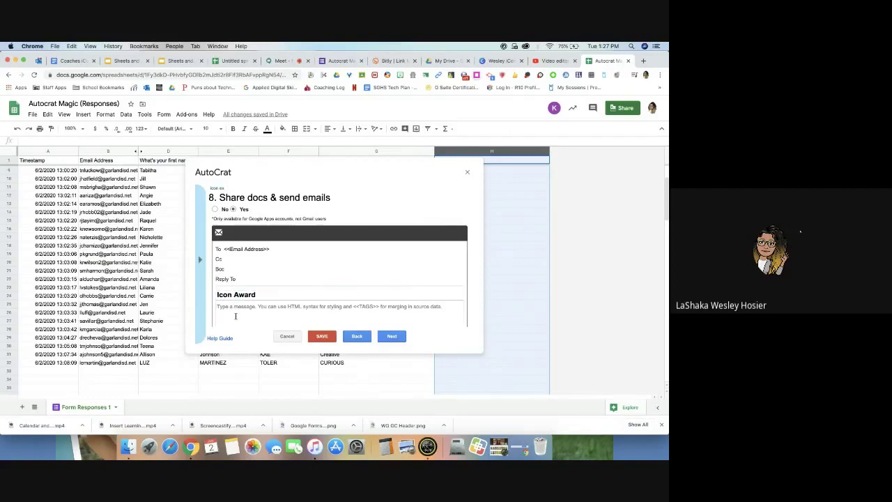
{"action": "type", "text": "HEre's"}
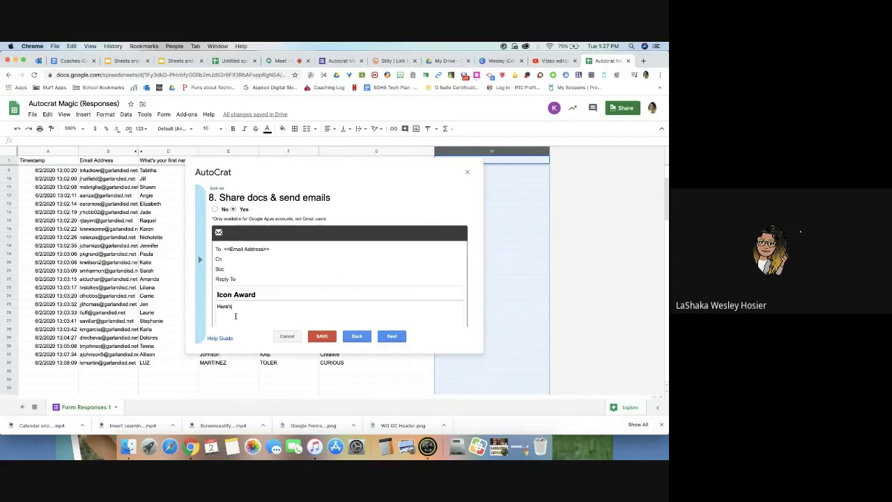
{"action": "type", "text": " you award"}
Save the merge job with the form trigger turned on, and run the Award for Sheets and Autocrat Session job
{"action": "left_click", "coordinate": [391, 337]}
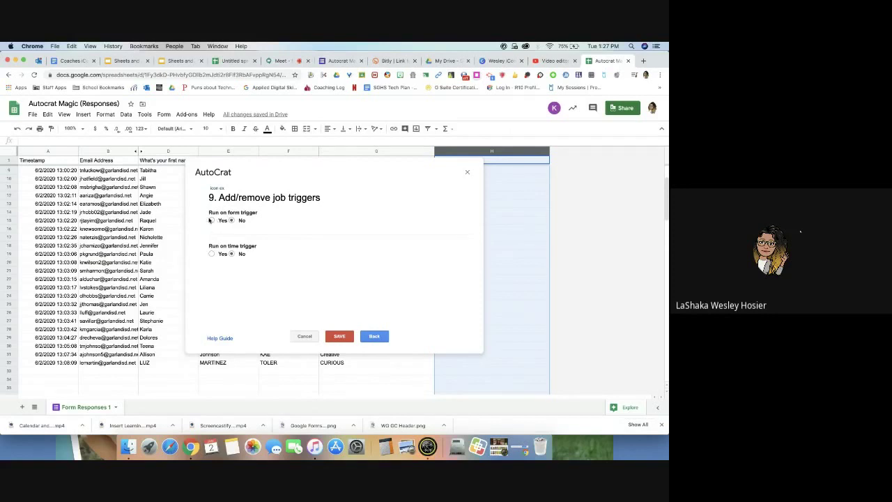
{"action": "left_click", "coordinate": [211, 220]}
{"action": "left_click", "coordinate": [340, 336]}
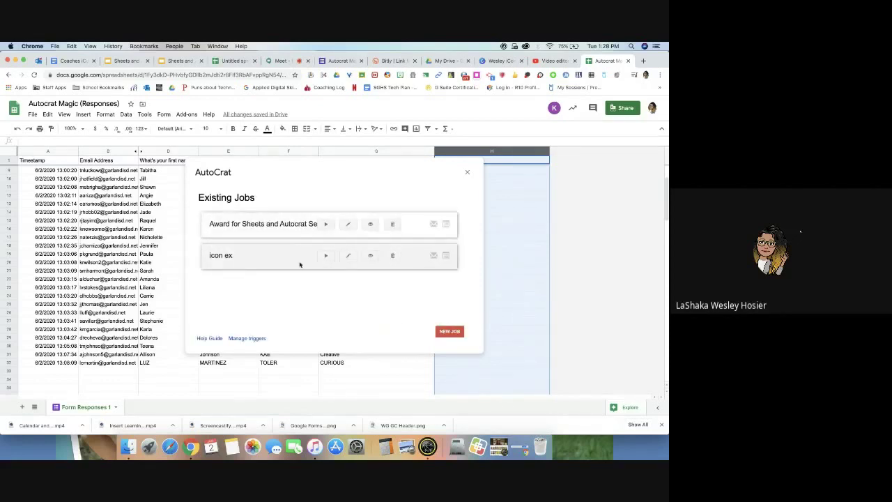
{"action": "left_click", "coordinate": [326, 225]}
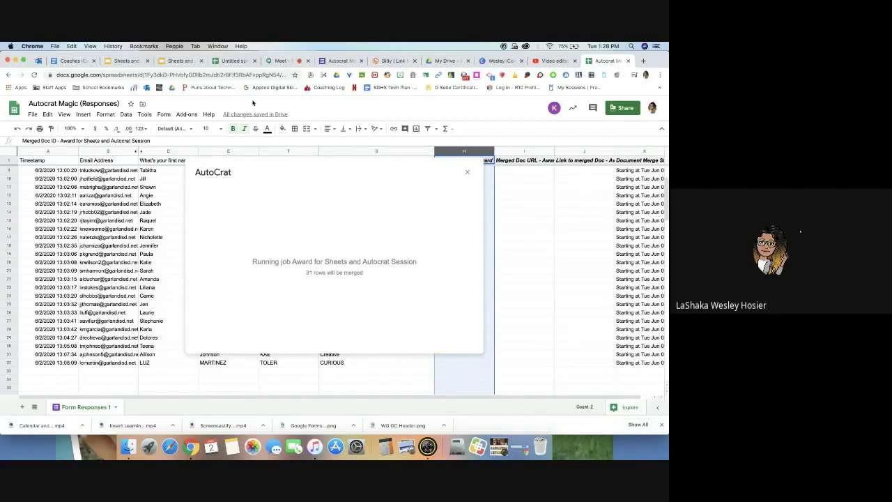
Switch to the Meet call and open its chat to read the participants' questions
{"action": "left_click", "coordinate": [283, 61]}
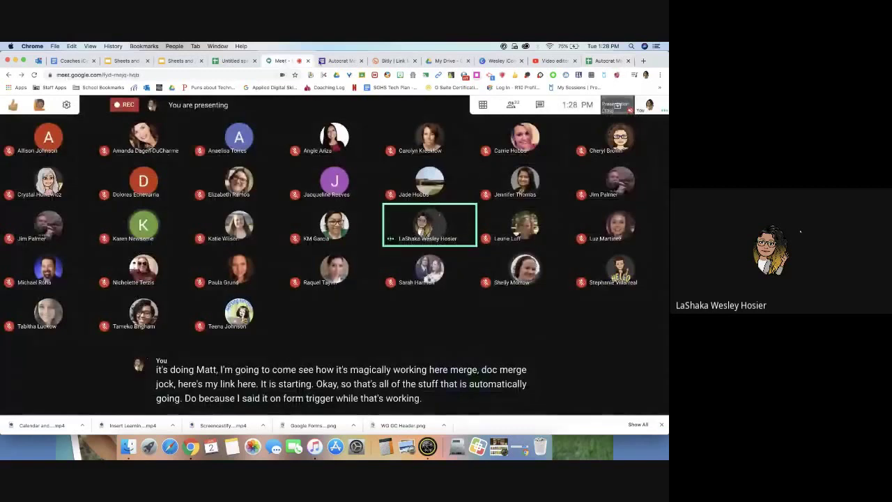
{"action": "left_click", "coordinate": [538, 106]}
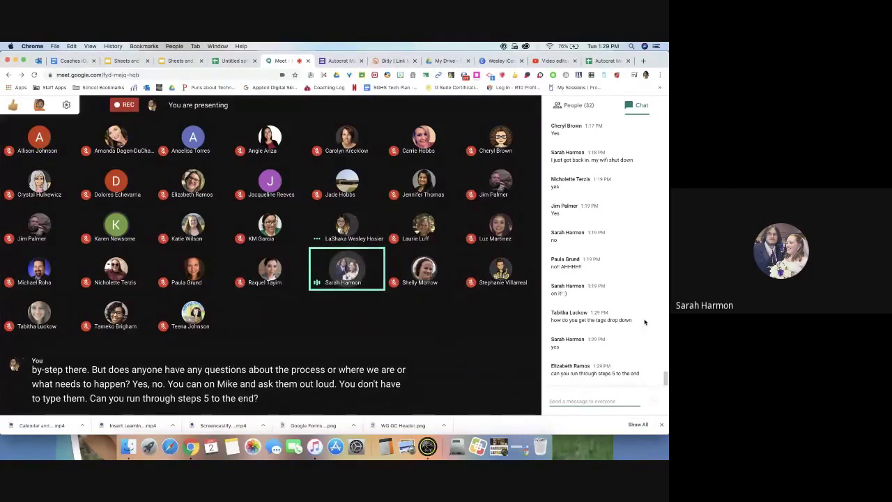
{"action": "key", "text": "XF86AudioRaiseVolume"}
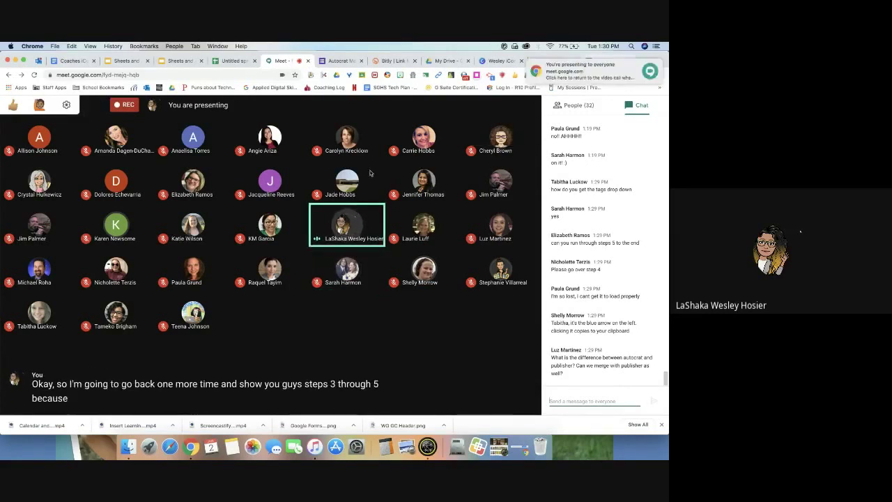
Return to the responses spreadsheet, and reopen AutoCrat to edit the Award for Sheets and Autocrat Session job
{"action": "left_click", "coordinate": [608, 59]}
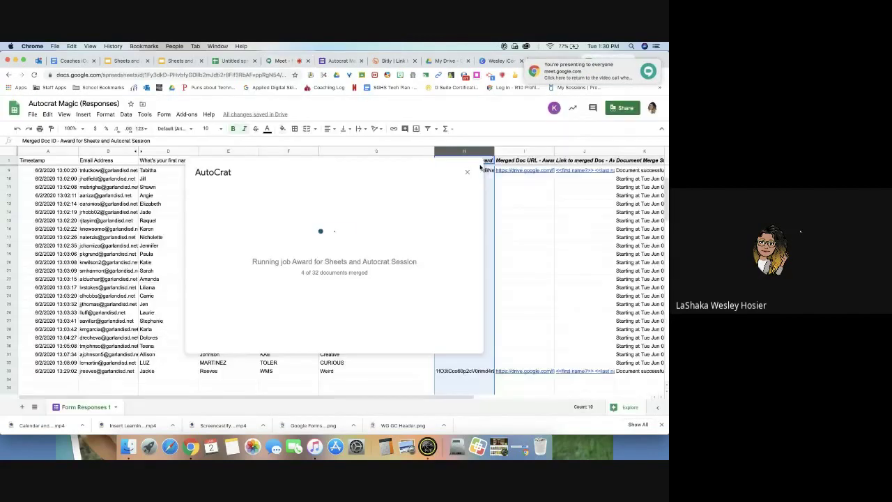
{"action": "left_click", "coordinate": [468, 173]}
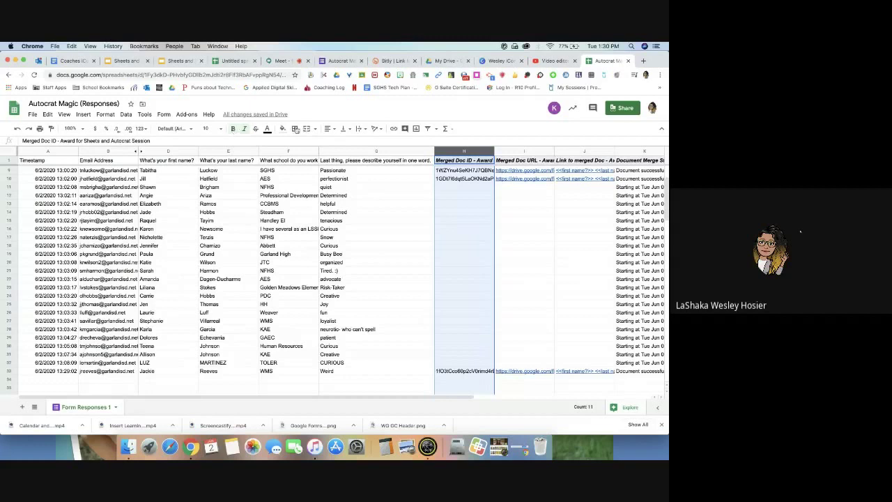
{"action": "left_click", "coordinate": [186, 115]}
{"action": "mouse_move", "coordinate": [203, 148]}
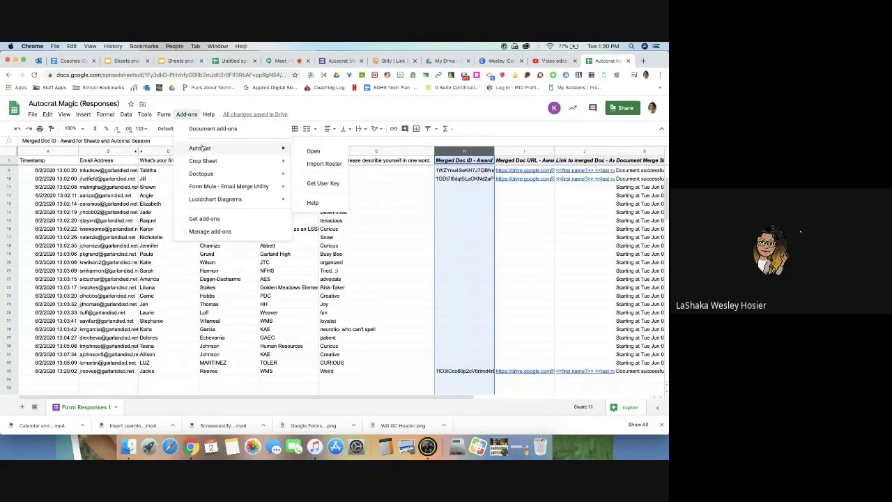
{"action": "left_click", "coordinate": [331, 154]}
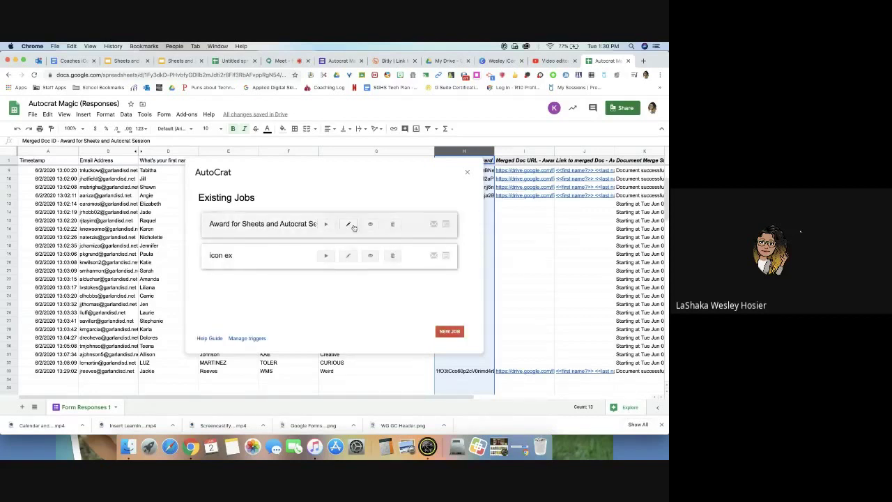
{"action": "left_click", "coordinate": [351, 224]}
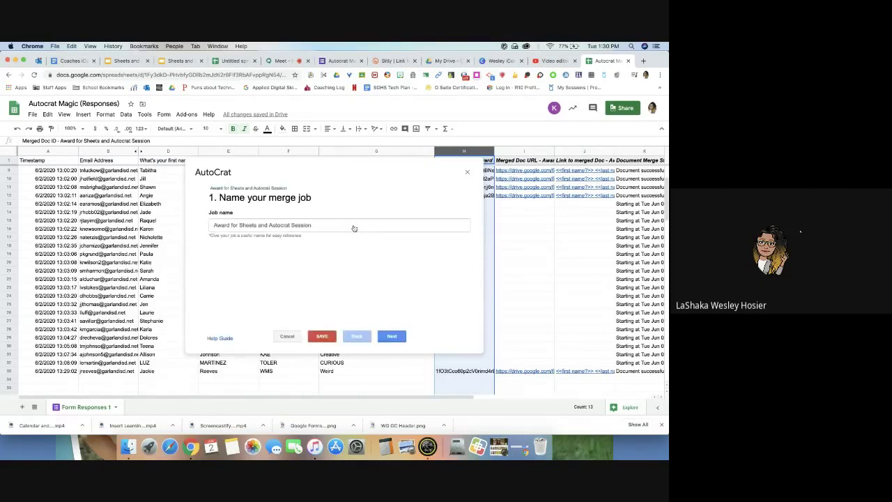
Review the job's name, template and tag-to-column mapping, and continue to its file settings
{"action": "left_click", "coordinate": [392, 336]}
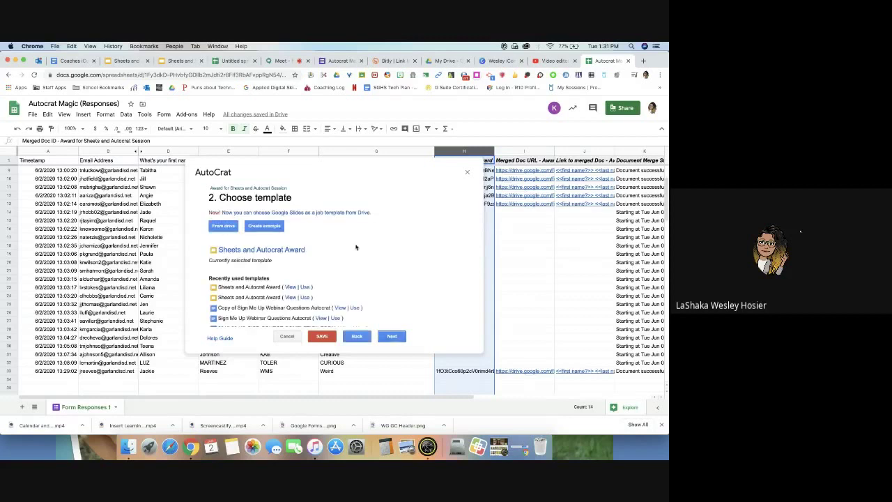
{"action": "left_click", "coordinate": [391, 336]}
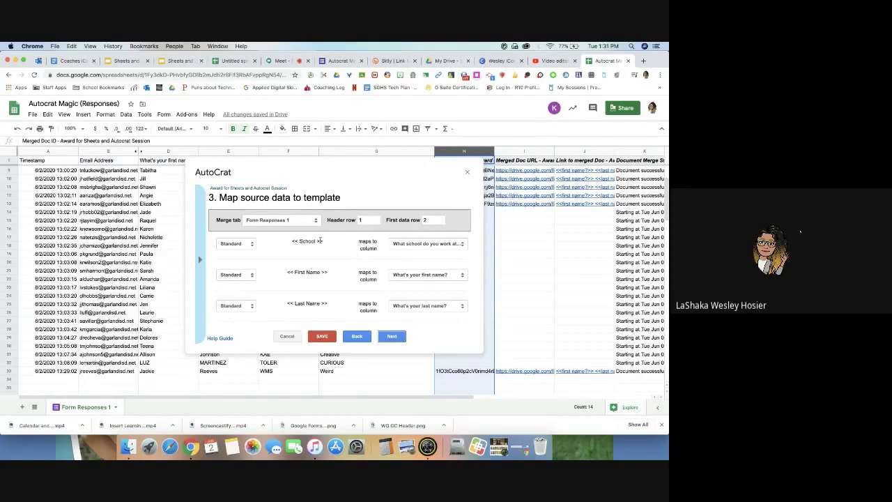
{"action": "left_click_drag", "start_coordinate": [320, 240], "coordinate": [291, 242]}
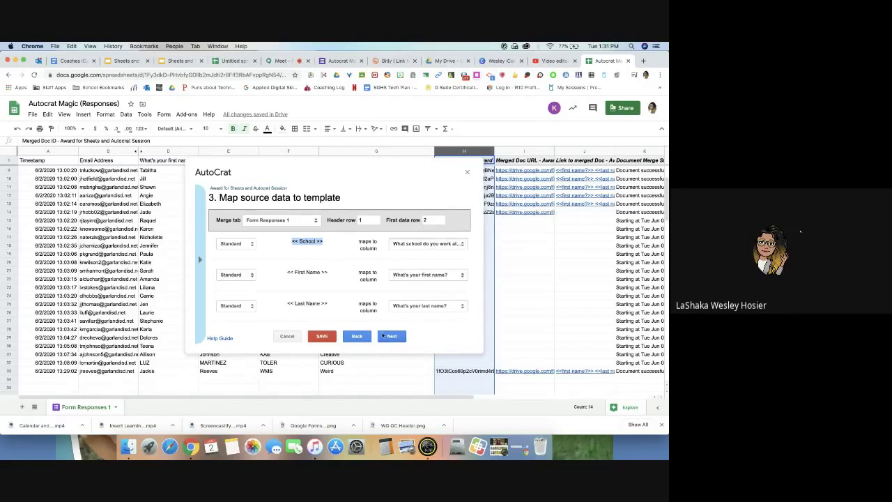
{"action": "left_click", "coordinate": [392, 336]}
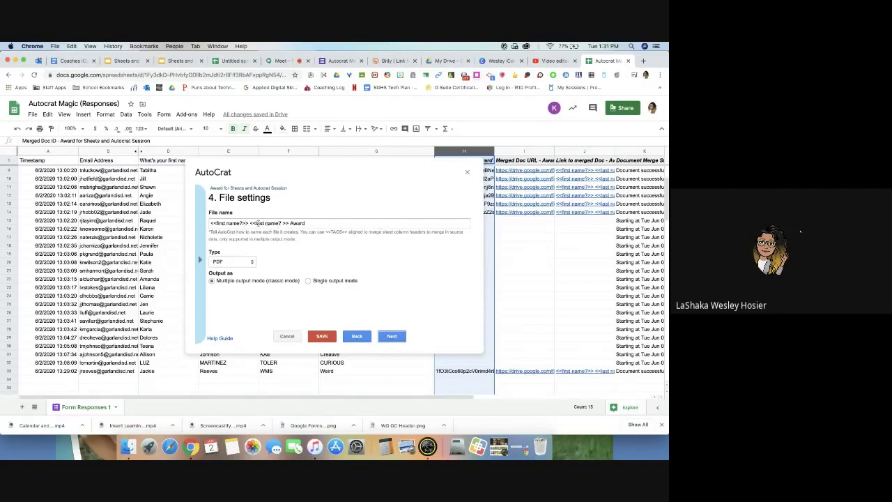
In the merge job's file name, replace the <<first name?>> tag with the <<What's your first name?>> tag
{"action": "left_click_drag", "start_coordinate": [249, 223], "coordinate": [210, 223]}
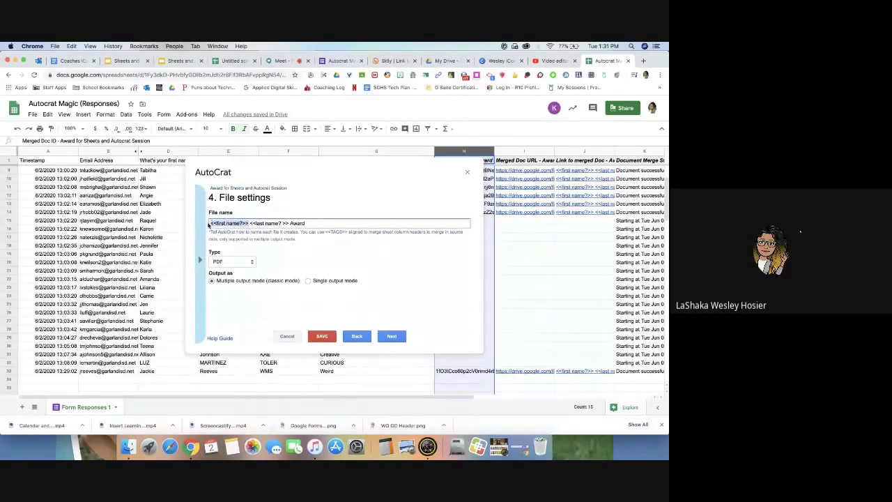
{"action": "key", "text": "BackSpace"}
{"action": "left_click", "coordinate": [201, 259]}
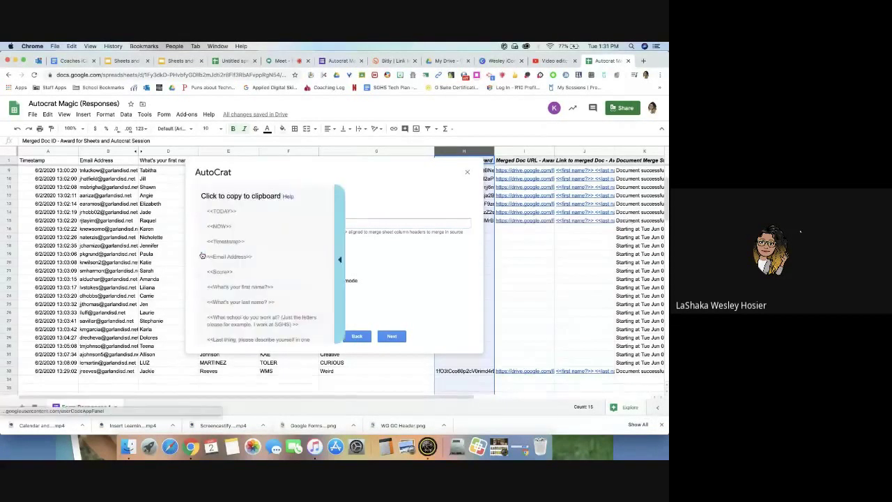
{"action": "left_click", "coordinate": [239, 287]}
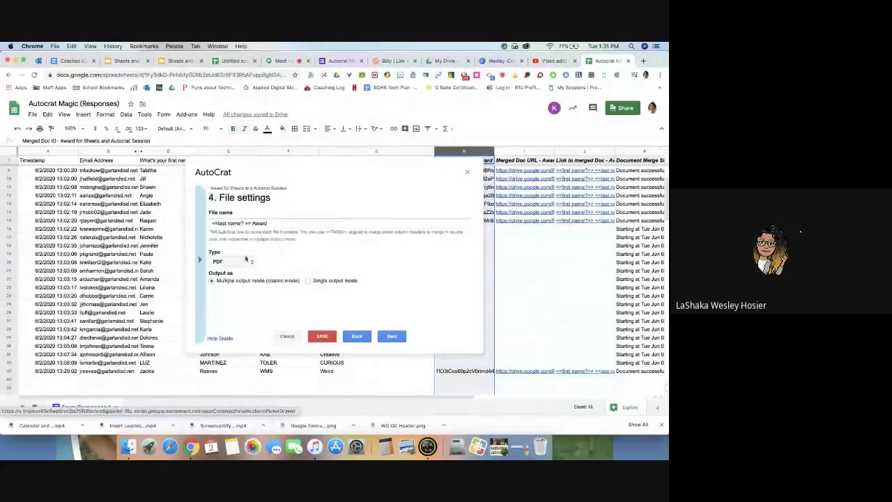
{"action": "left_click", "coordinate": [211, 224]}
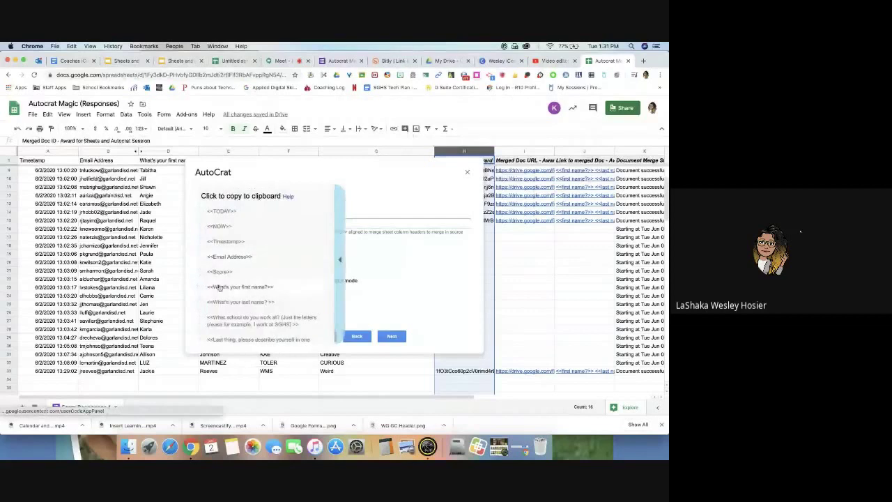
{"action": "left_click", "coordinate": [211, 223]}
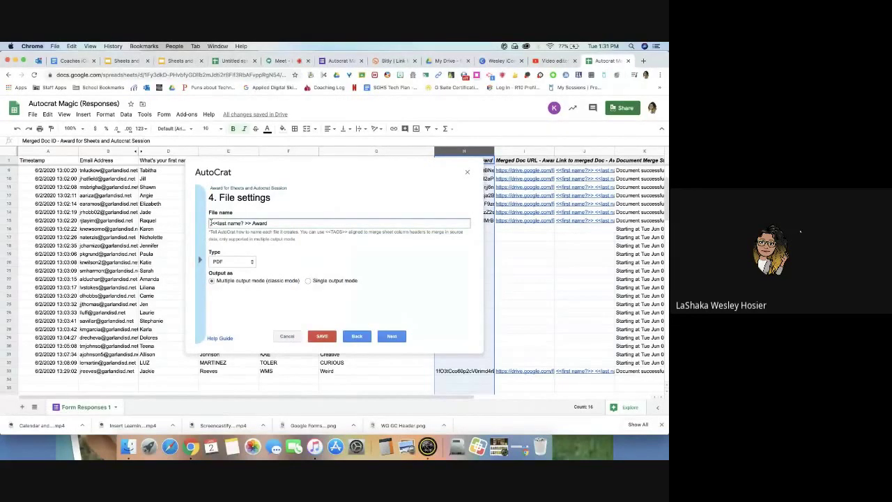
{"action": "type", "text": "<<What's your first name?>>"}
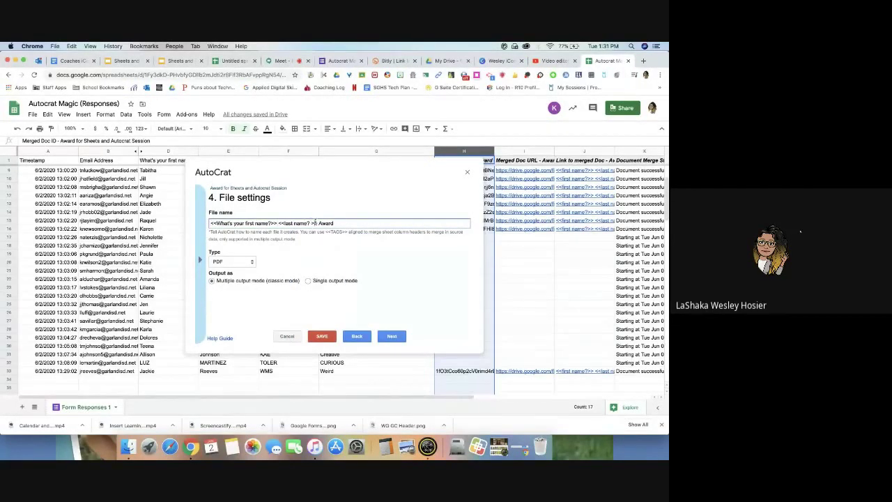
Remove the <<last name? >> tag from the file name and continue to the destination folders
{"action": "left_click_drag", "start_coordinate": [318, 223], "coordinate": [279, 223]}
{"action": "key", "text": "BackSpace"}
{"action": "left_click", "coordinate": [394, 336]}
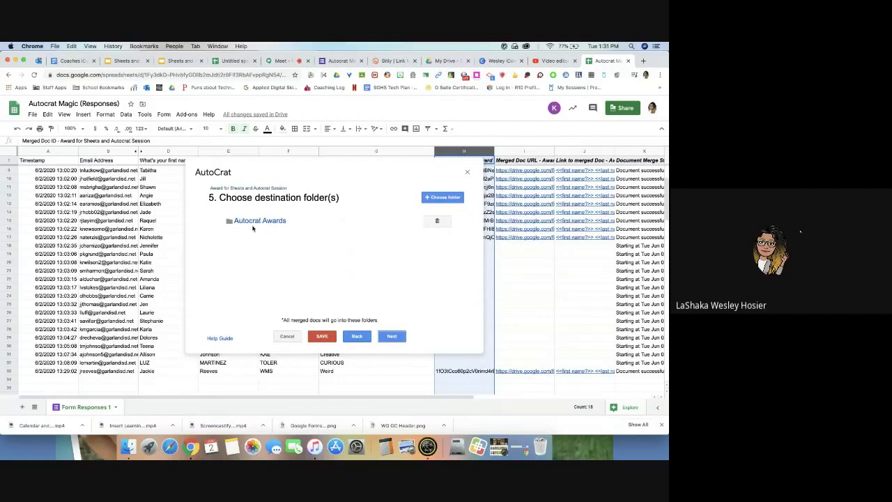
Add the icon example folder as a second destination for the merged documents, and remove it again
{"action": "left_click", "coordinate": [442, 198]}
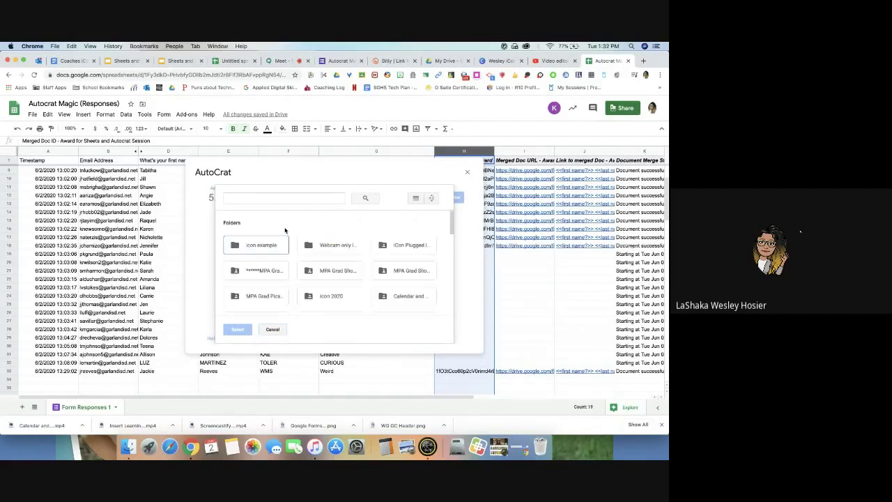
{"action": "left_click", "coordinate": [263, 246]}
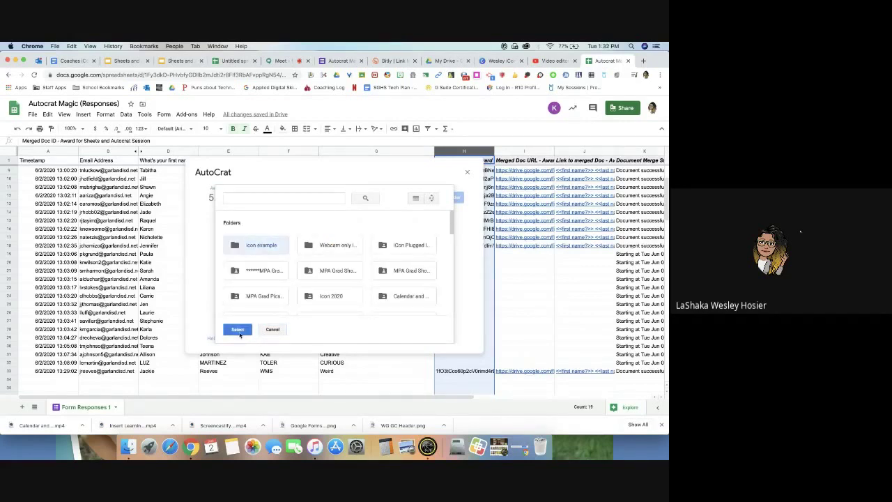
{"action": "left_click", "coordinate": [240, 330]}
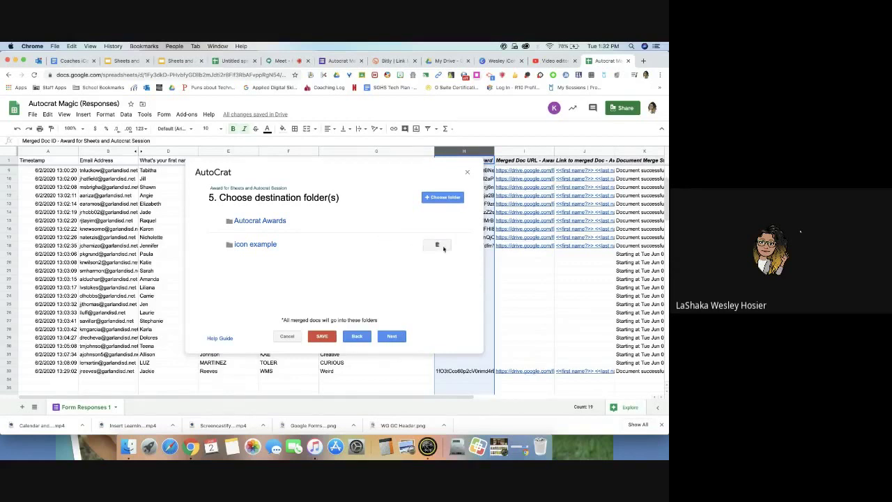
{"action": "left_click", "coordinate": [442, 247]}
{"action": "left_click", "coordinate": [450, 248]}
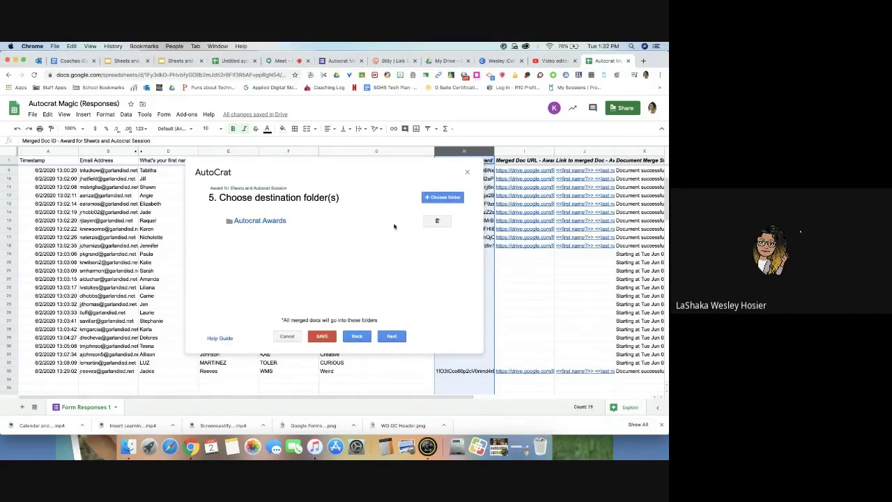
Pass the dynamic folder reference and merge condition without adding any, and review the job's sharing and email settings
{"action": "left_click", "coordinate": [396, 337]}
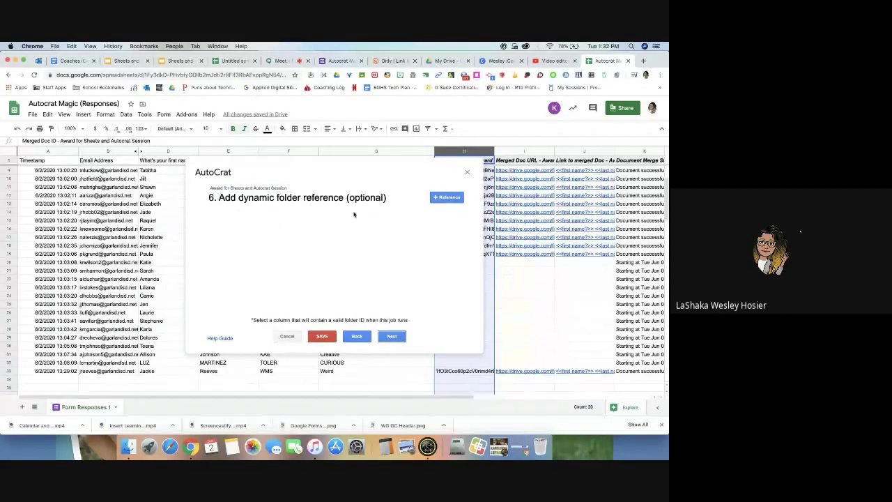
{"action": "left_click", "coordinate": [391, 337]}
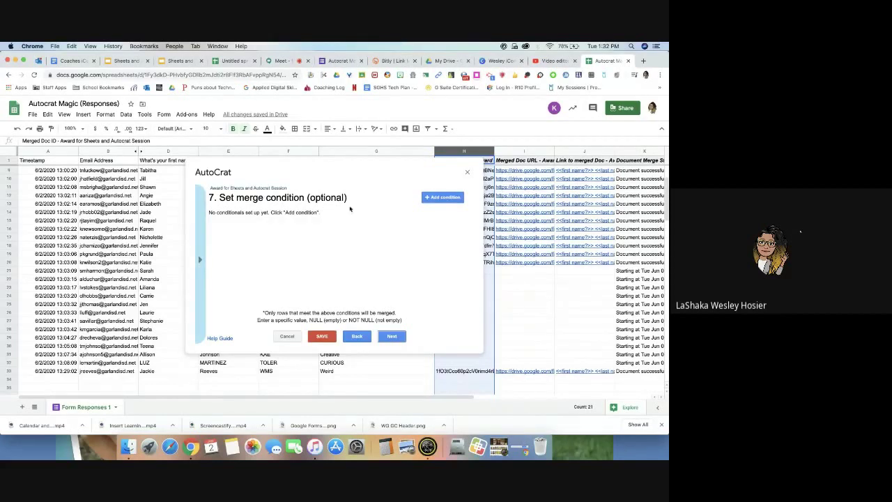
{"action": "left_click", "coordinate": [392, 337]}
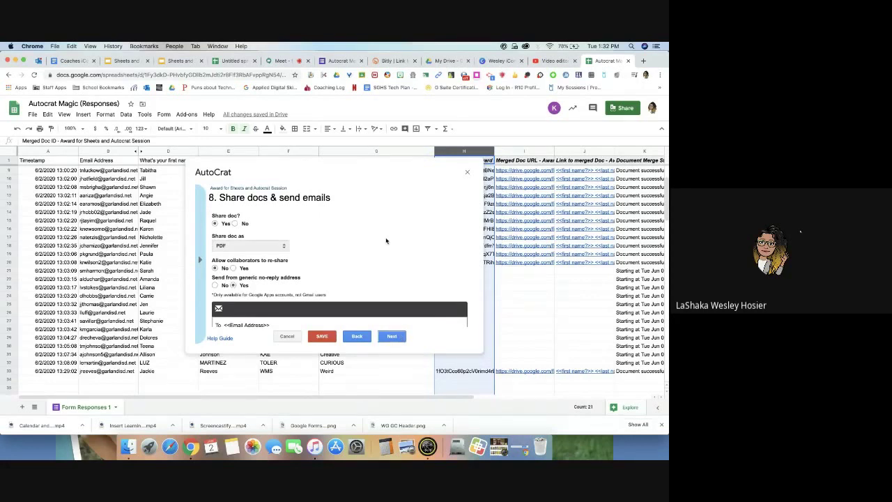
{"action": "scroll", "coordinate": [387, 241], "scroll_direction": "down", "scroll_amount": 2}
{"action": "scroll", "coordinate": [386, 241], "scroll_direction": "down", "scroll_amount": 3}
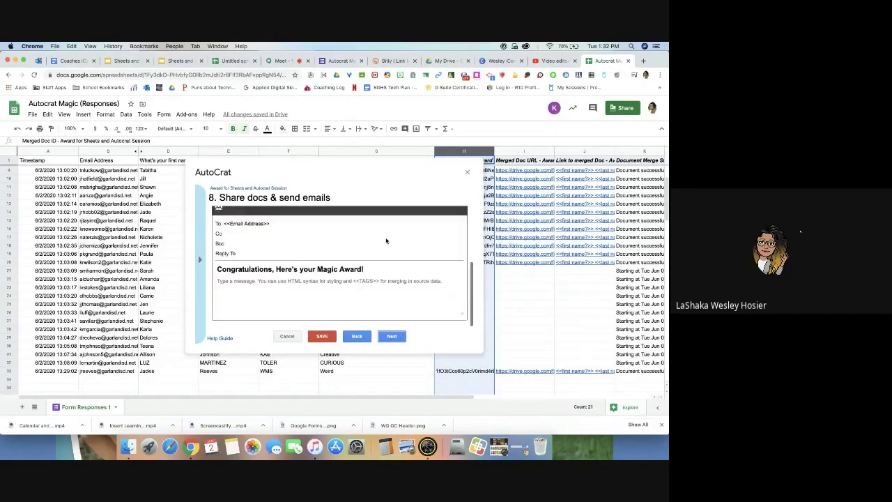
{"action": "scroll", "coordinate": [386, 241], "scroll_direction": "up", "scroll_amount": 5}
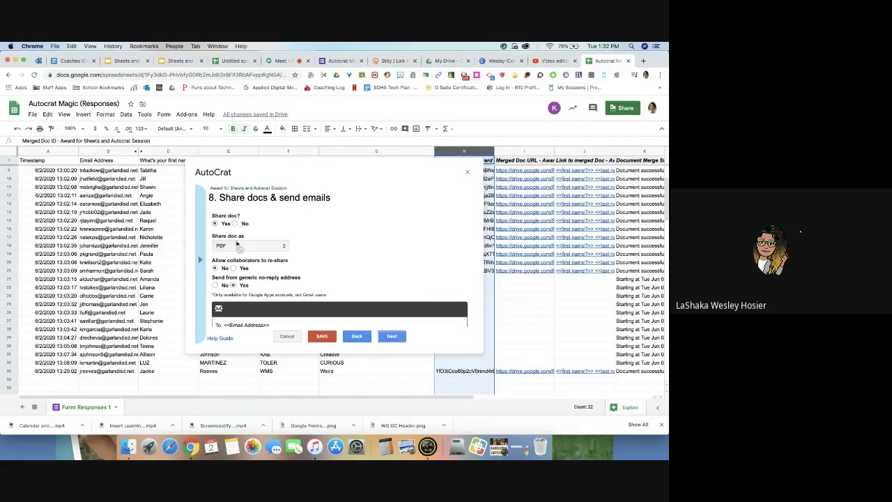
{"action": "scroll", "coordinate": [241, 252], "scroll_direction": "down", "scroll_amount": 2}
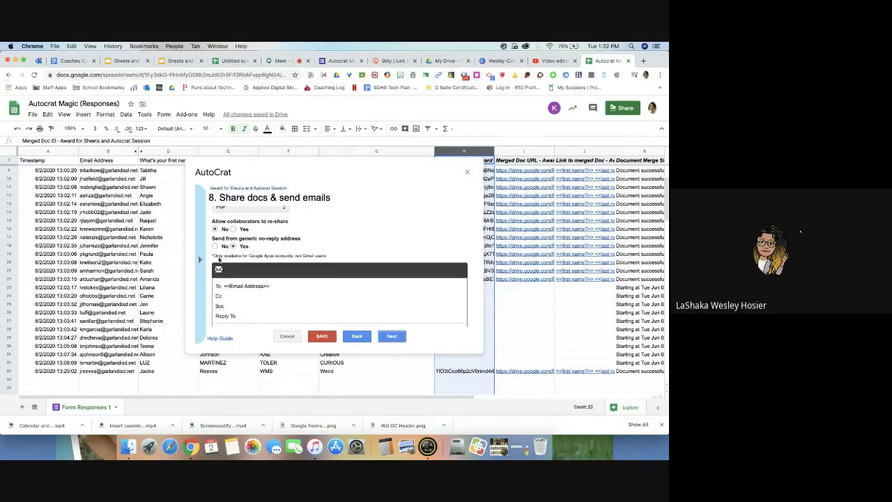
Insert another <<Email Address>> tag in the email's To field, and remove the duplicate
{"action": "left_click", "coordinate": [201, 259]}
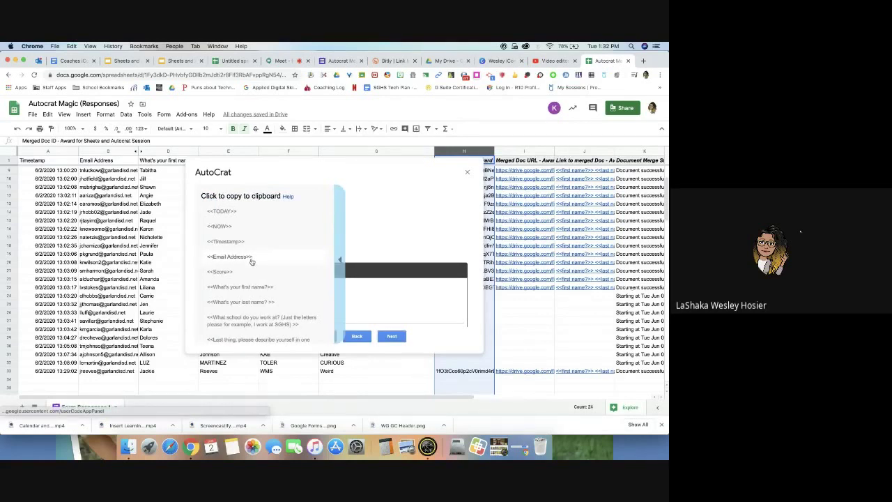
{"action": "left_click", "coordinate": [252, 260]}
{"action": "left_click", "coordinate": [284, 286]}
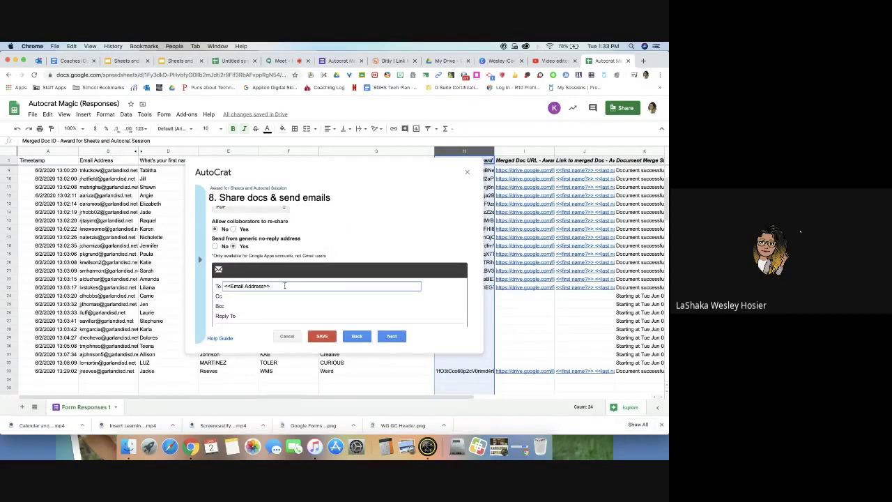
{"action": "type", "text": "<<Email Address>>"}
{"action": "left_click_drag", "start_coordinate": [321, 286], "coordinate": [271, 286]}
{"action": "key", "text": "BackSpace"}
Continue past the email settings to the job triggers, and save the Award for Sheets and Autocrat Session job
{"action": "scroll", "coordinate": [265, 321], "scroll_direction": "down", "scroll_amount": 3}
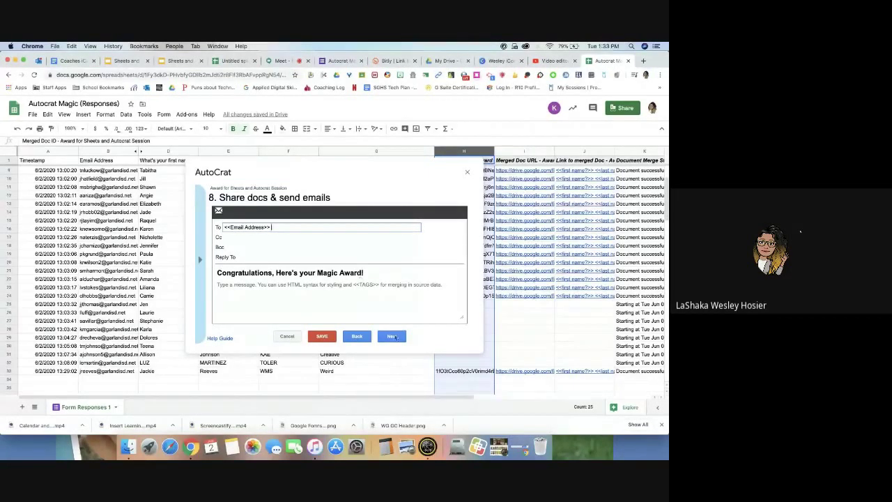
{"action": "left_click", "coordinate": [393, 338]}
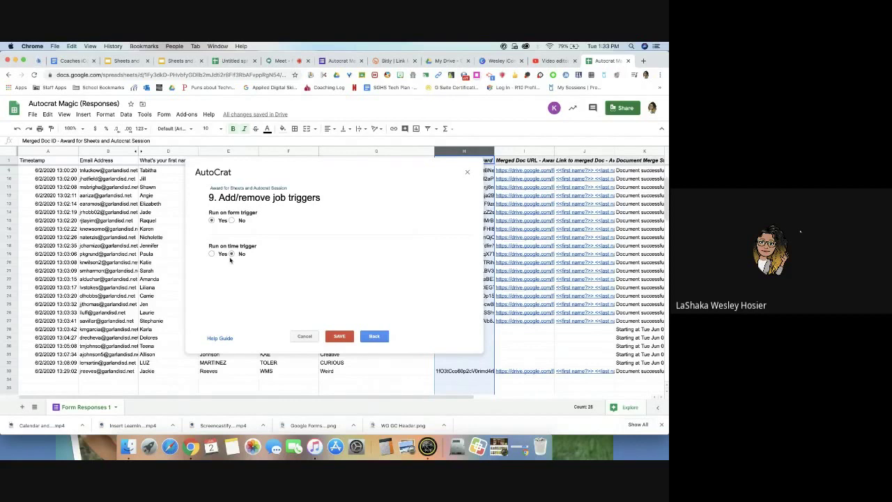
{"action": "left_click", "coordinate": [339, 338]}
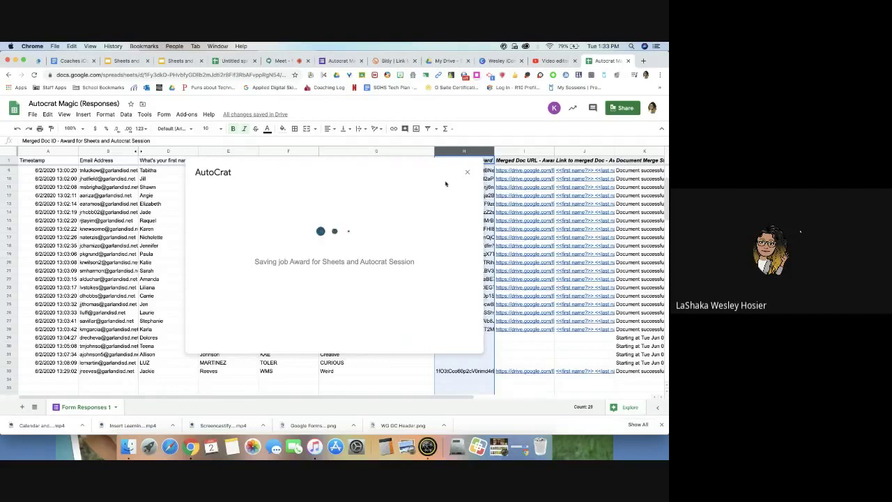
Read the participants' messages in the Meet chat, and switch to My Drive
{"action": "left_click", "coordinate": [313, 63]}
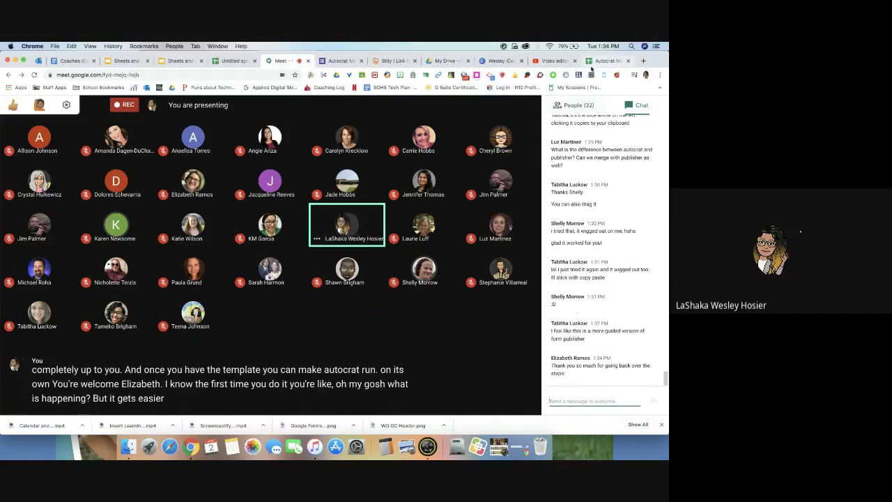
{"action": "left_click", "coordinate": [446, 61]}
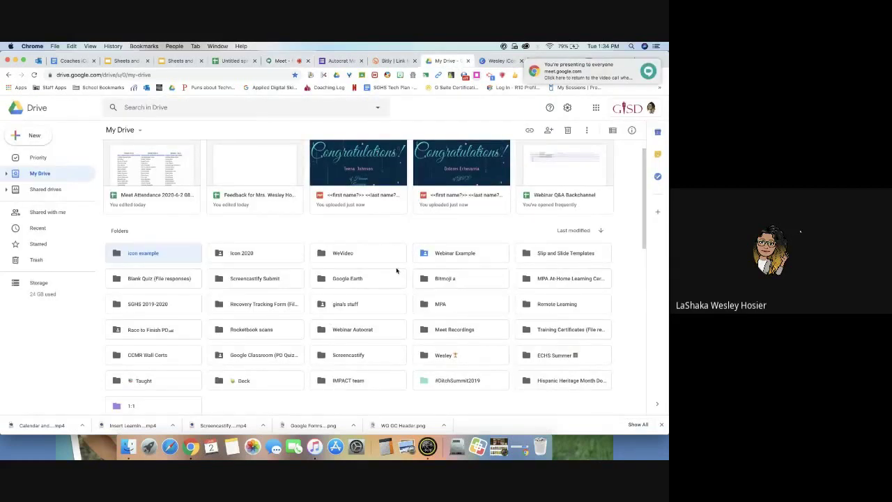
{"action": "double_click", "coordinate": [155, 303]}
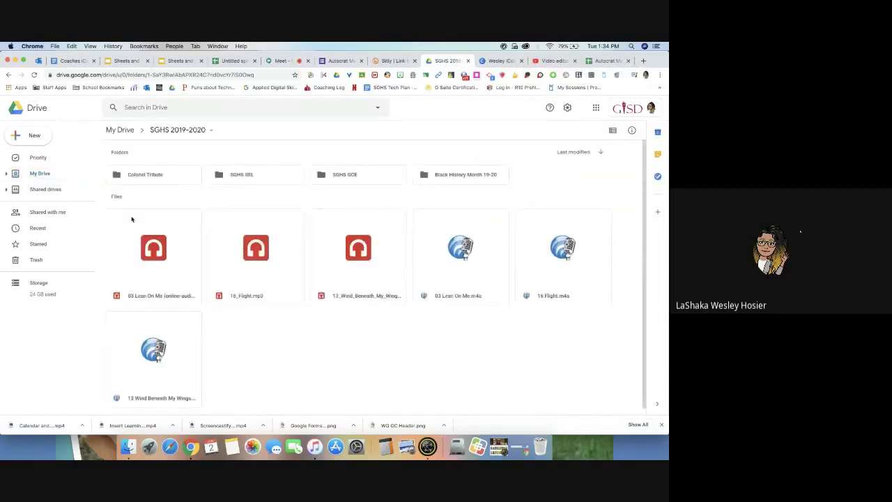
{"action": "left_click", "coordinate": [123, 130]}
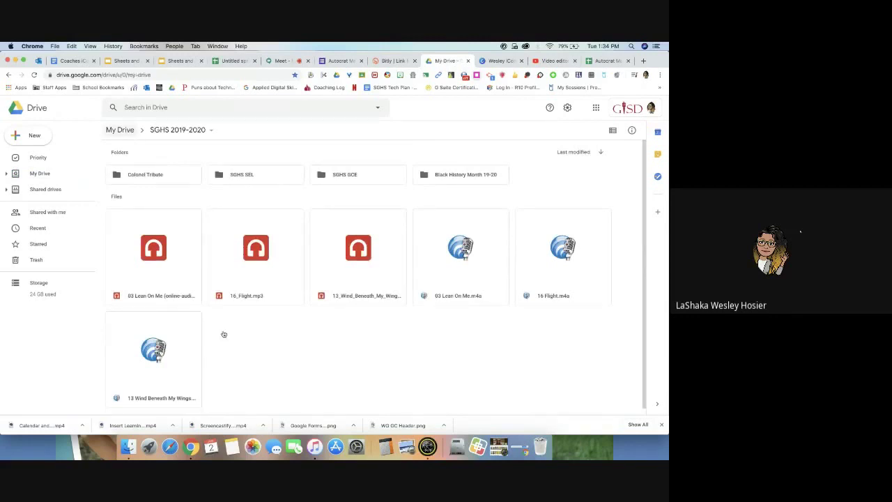
{"action": "left_click", "coordinate": [127, 132]}
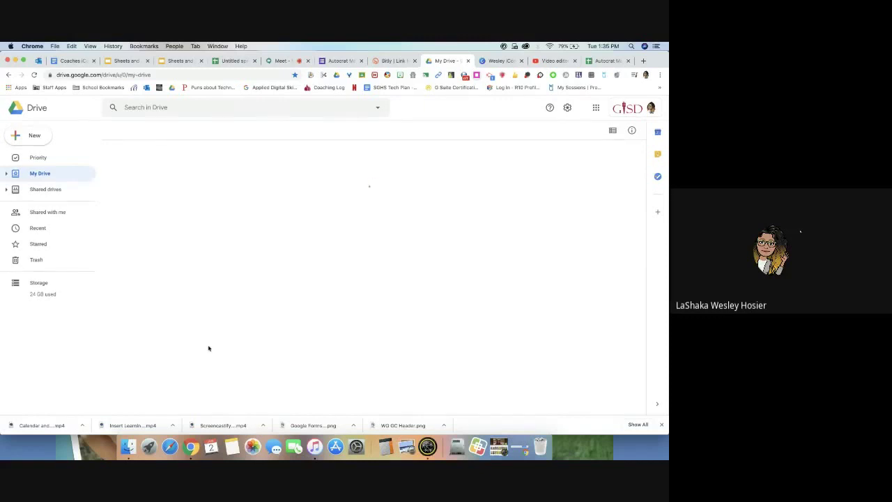
Open the 1:1 folder in My Drive and go into its Forms for Admin and School subfolder
{"action": "scroll", "coordinate": [308, 346], "scroll_direction": "down", "scroll_amount": 1}
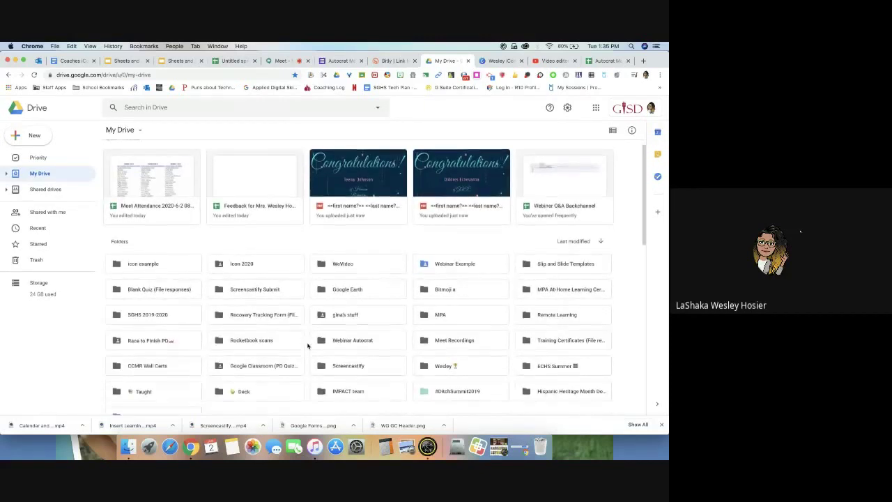
{"action": "scroll", "coordinate": [308, 345], "scroll_direction": "down", "scroll_amount": 5}
{"action": "left_click", "coordinate": [187, 349]}
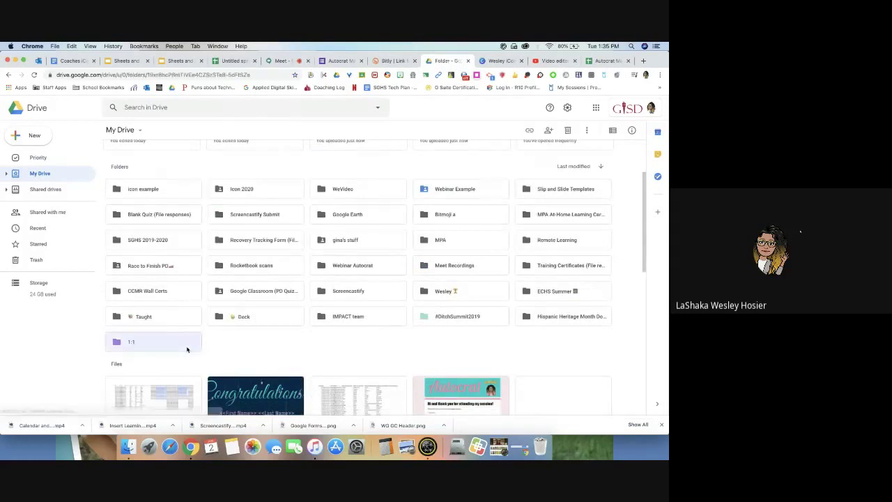
{"action": "double_click", "coordinate": [187, 348]}
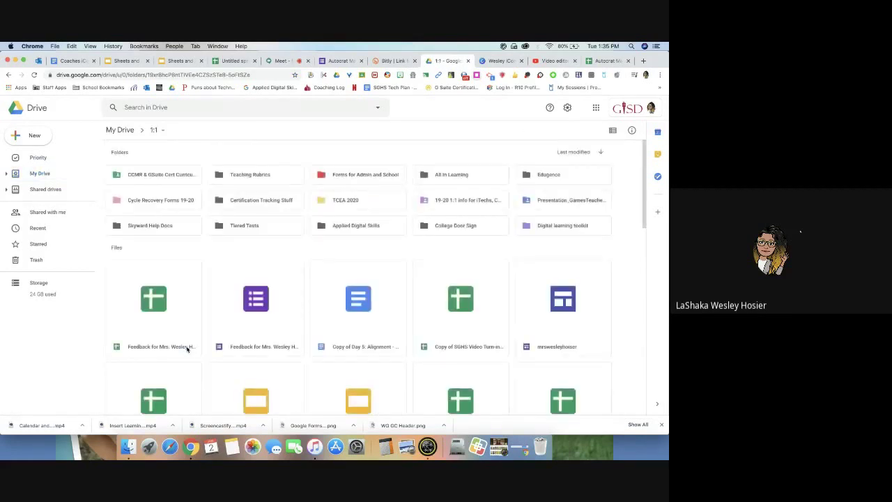
{"action": "left_click", "coordinate": [359, 176]}
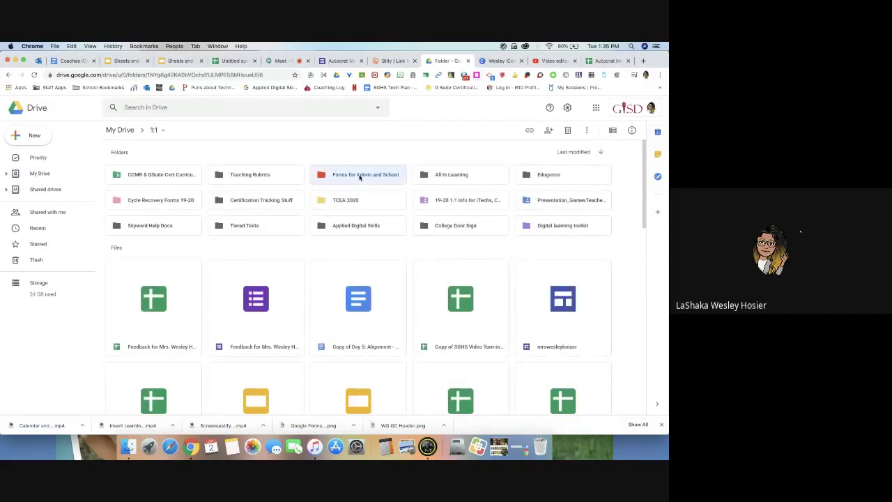
{"action": "double_click", "coordinate": [359, 175]}
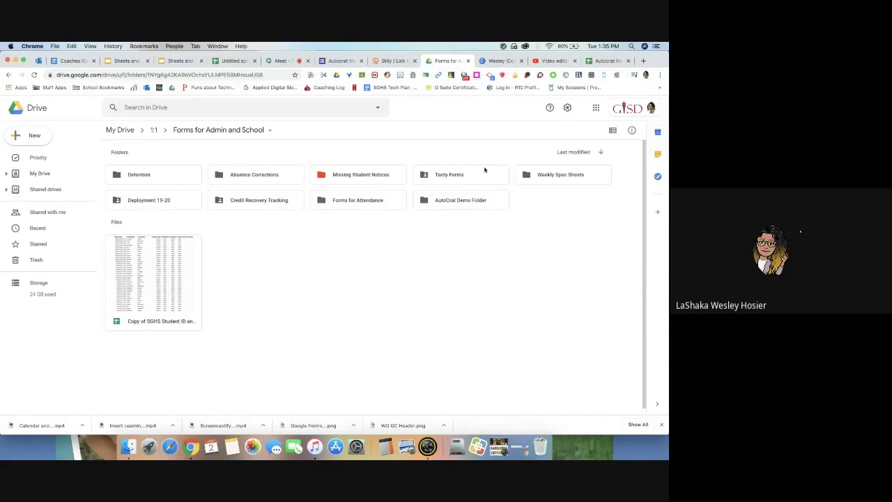
Open the Absence Corrections folder and view one of its Attendance Correction Form documents
{"action": "left_click", "coordinate": [260, 180]}
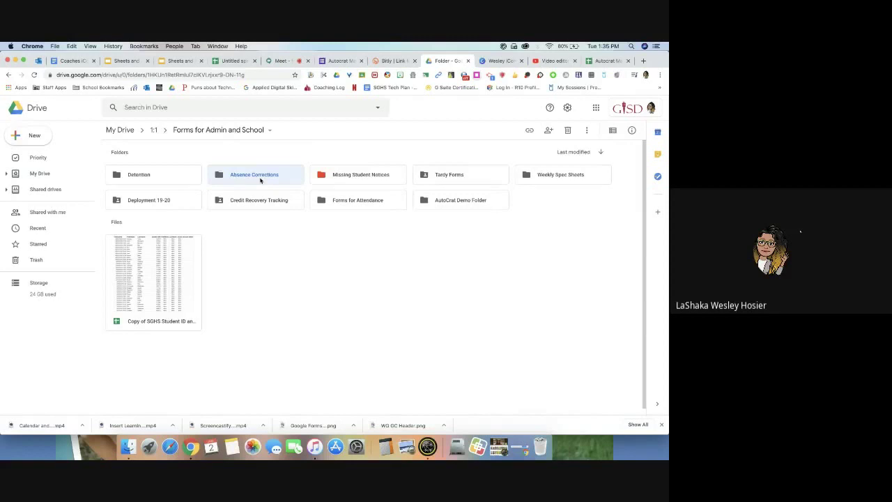
{"action": "double_click", "coordinate": [260, 180]}
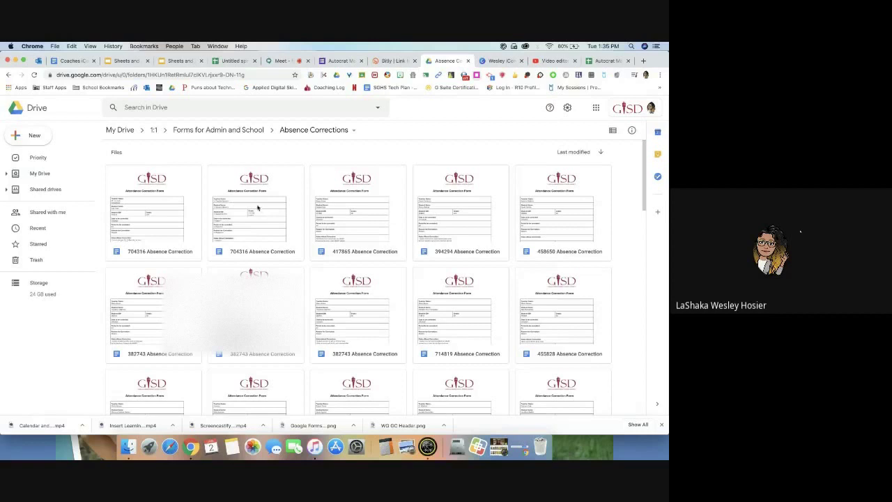
{"action": "double_click", "coordinate": [257, 207]}
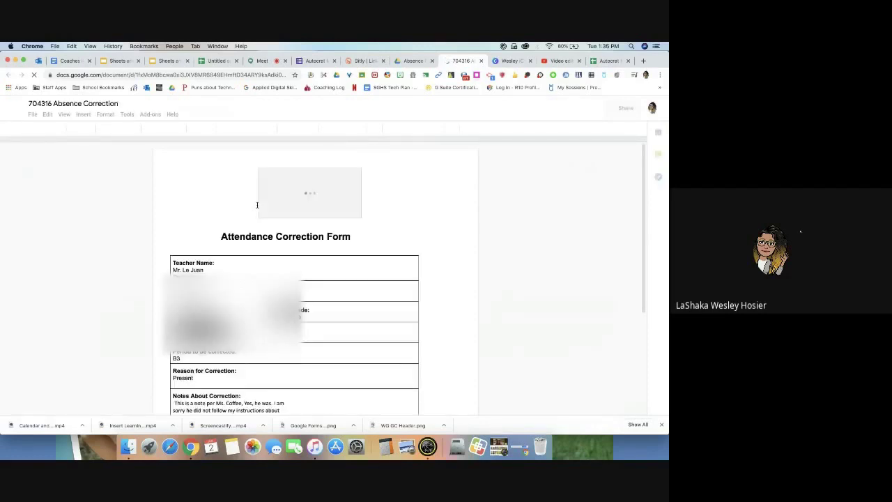
Read the Attendance Correction Form document down to its signature note, close it, and return to the Meet call
{"action": "scroll", "coordinate": [266, 261], "scroll_direction": "down", "scroll_amount": 3}
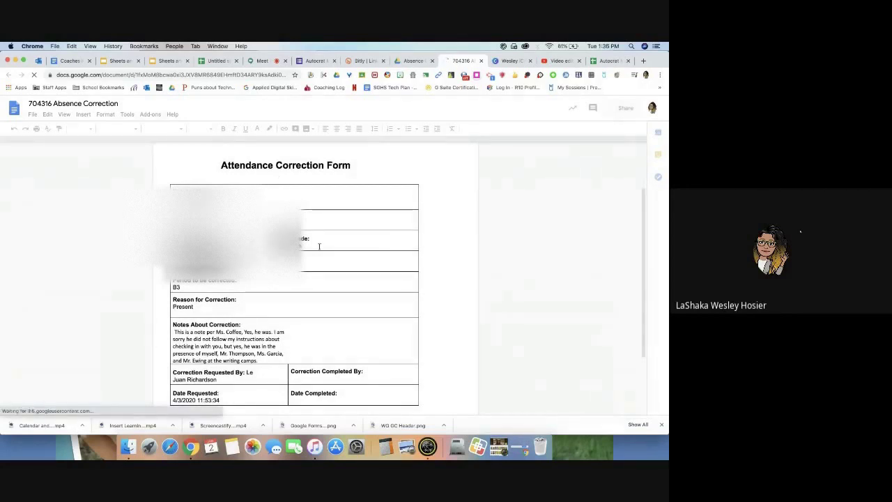
{"action": "scroll", "coordinate": [316, 328], "scroll_direction": "down", "scroll_amount": 2}
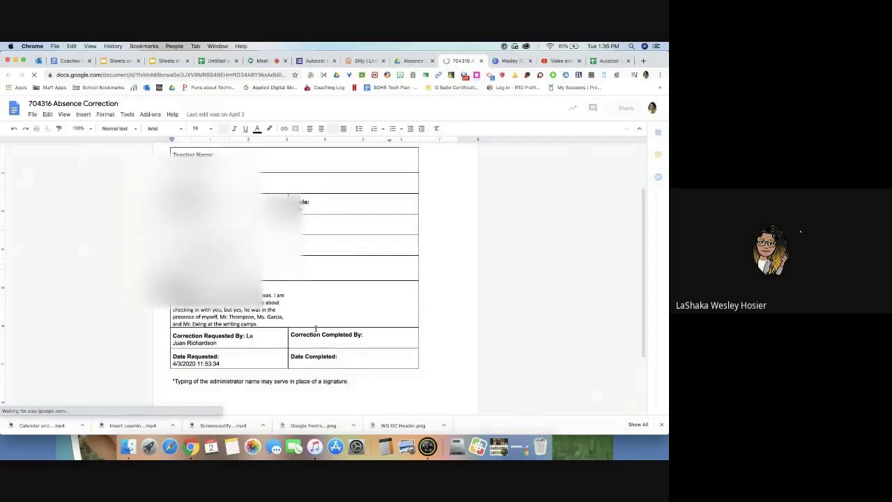
{"action": "scroll", "coordinate": [316, 328], "scroll_direction": "down", "scroll_amount": 1}
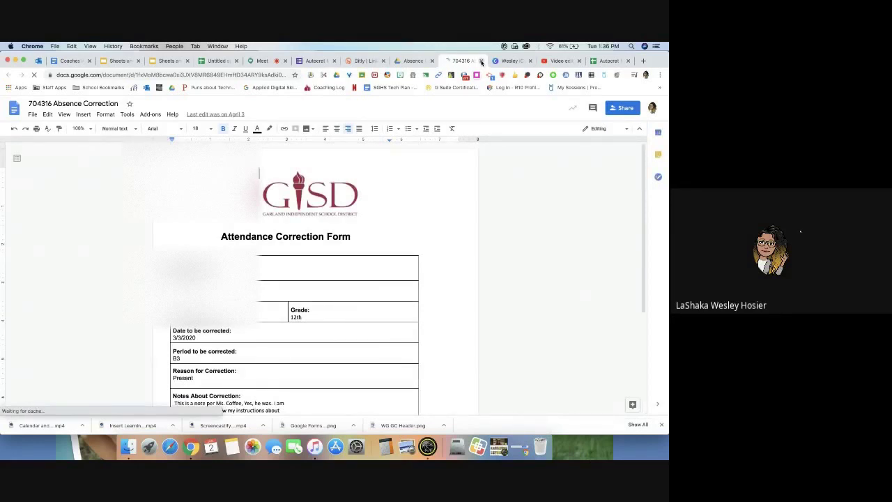
{"action": "left_click", "coordinate": [481, 61]}
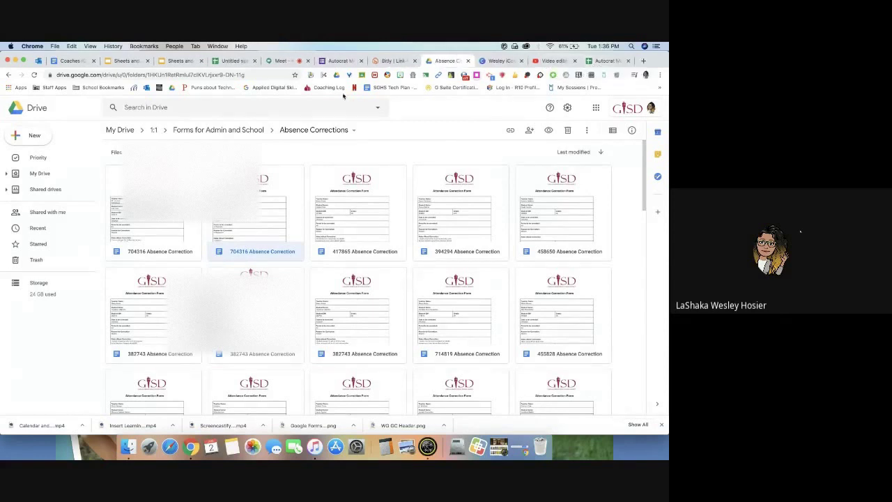
{"action": "left_click", "coordinate": [278, 62]}
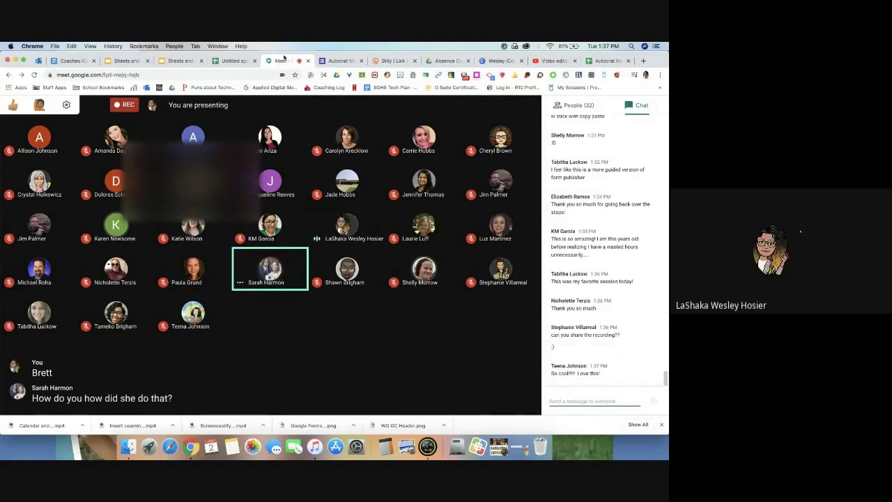
Review the questions of the Autocrat Magic form, from the first name to the one-word self-description
{"action": "left_click", "coordinate": [340, 61]}
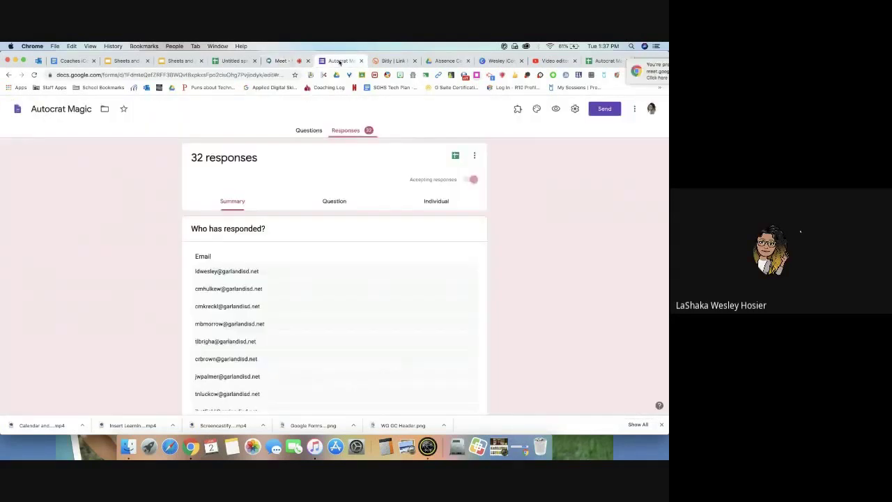
{"action": "left_click", "coordinate": [308, 131]}
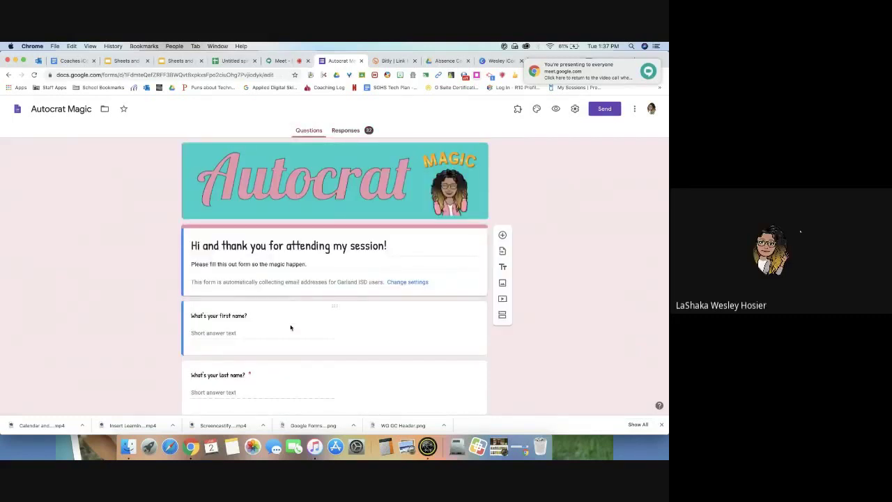
{"action": "scroll", "coordinate": [290, 324], "scroll_direction": "down", "scroll_amount": 5}
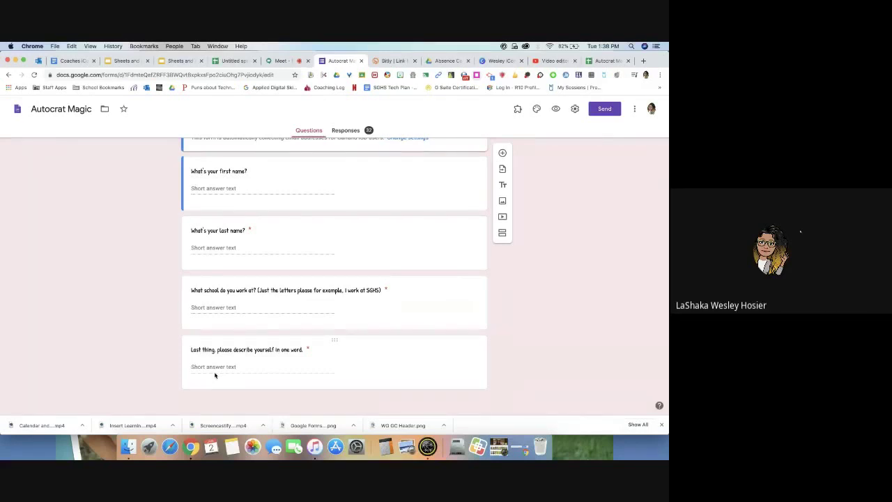
{"action": "scroll", "coordinate": [215, 374], "scroll_direction": "up", "scroll_amount": 3}
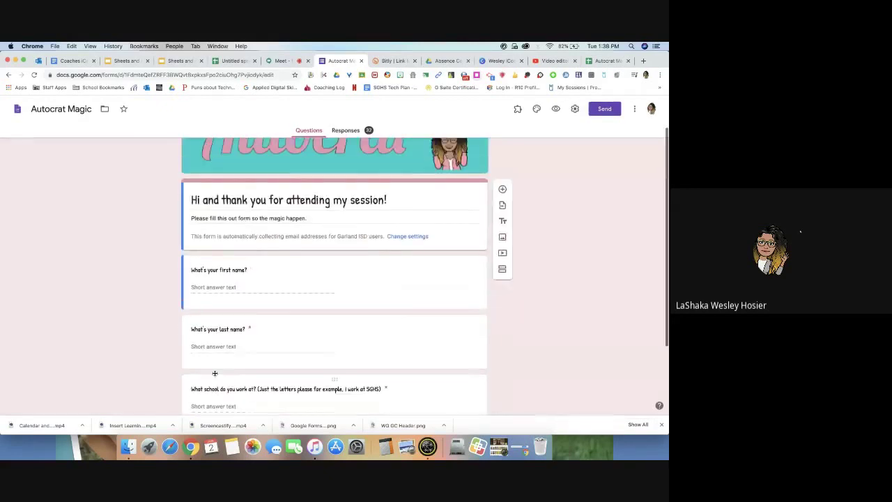
{"action": "scroll", "coordinate": [215, 374], "scroll_direction": "up", "scroll_amount": 1}
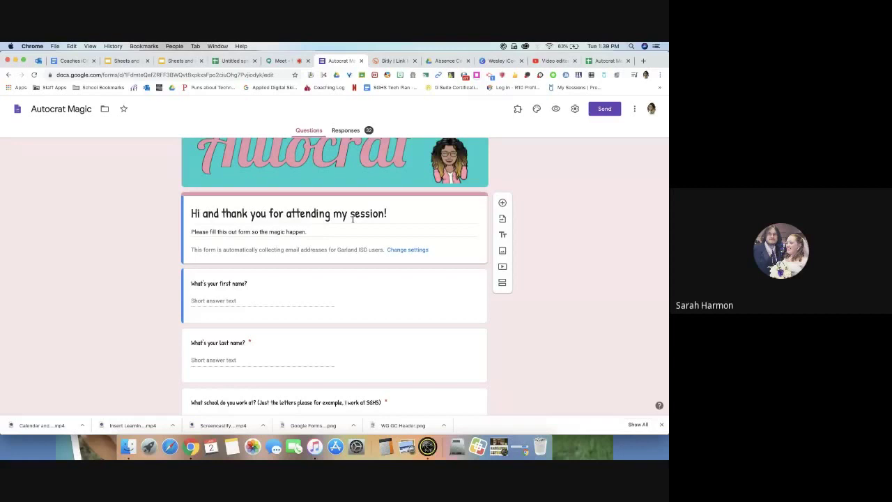
Return to the Meet call and read the participants' latest chat messages
{"action": "left_click", "coordinate": [280, 61]}
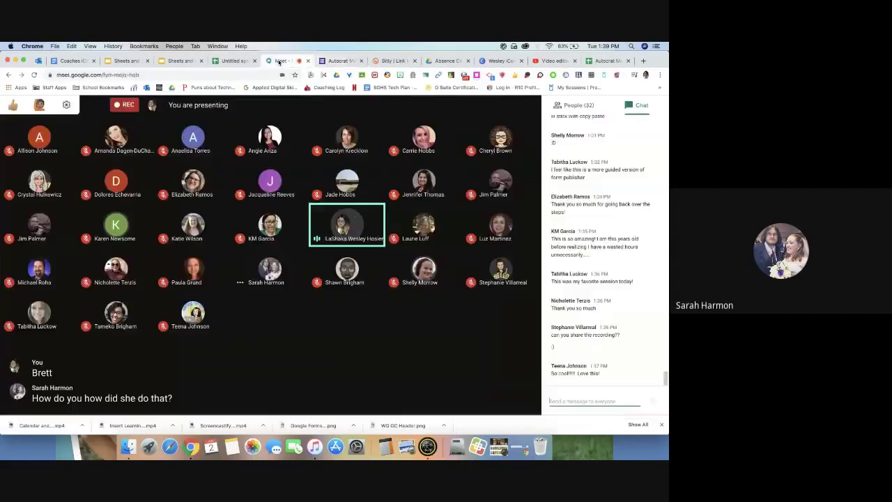
{"action": "left_click", "coordinate": [434, 330]}
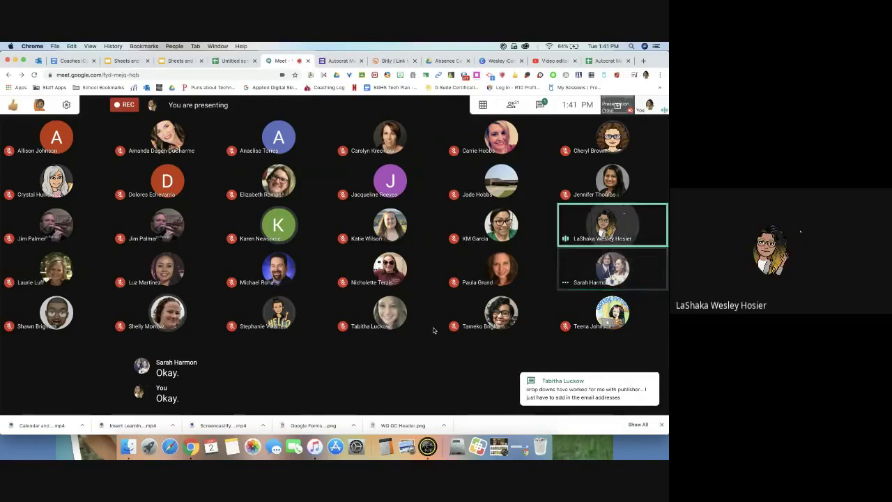
{"action": "left_click", "coordinate": [540, 105]}
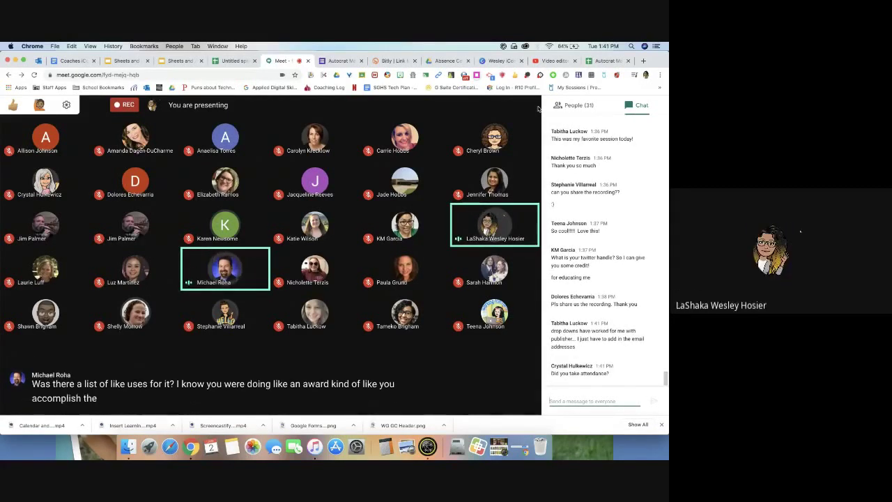
Look through the call's participant list and open the attendance spreadsheet for the meeting
{"action": "left_click", "coordinate": [588, 108]}
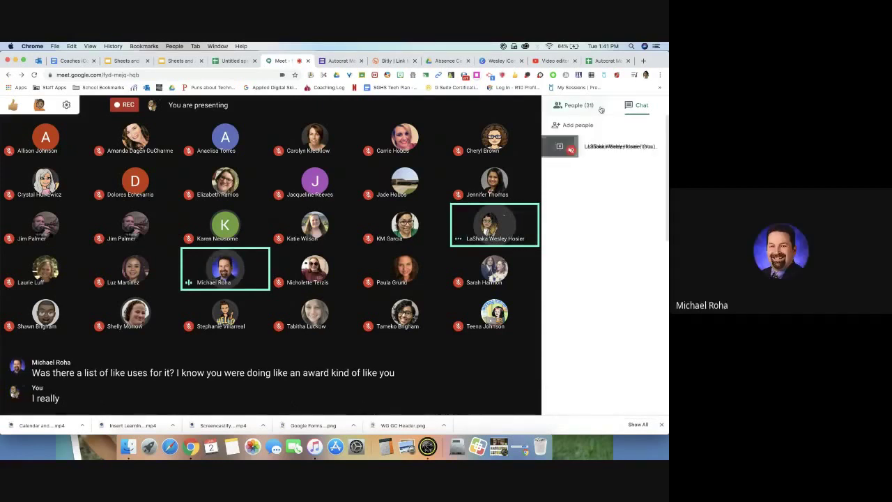
{"action": "scroll", "coordinate": [607, 265], "scroll_direction": "down", "scroll_amount": 5}
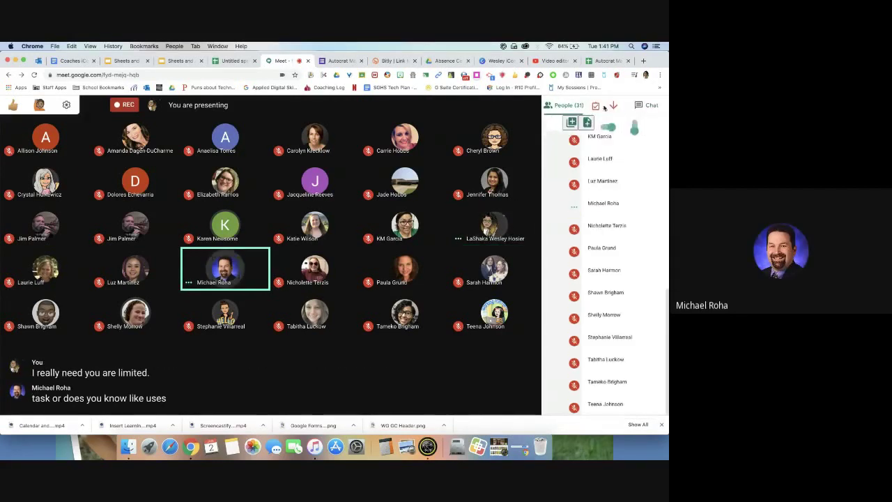
{"action": "scroll", "coordinate": [604, 106], "scroll_direction": "up", "scroll_amount": 5}
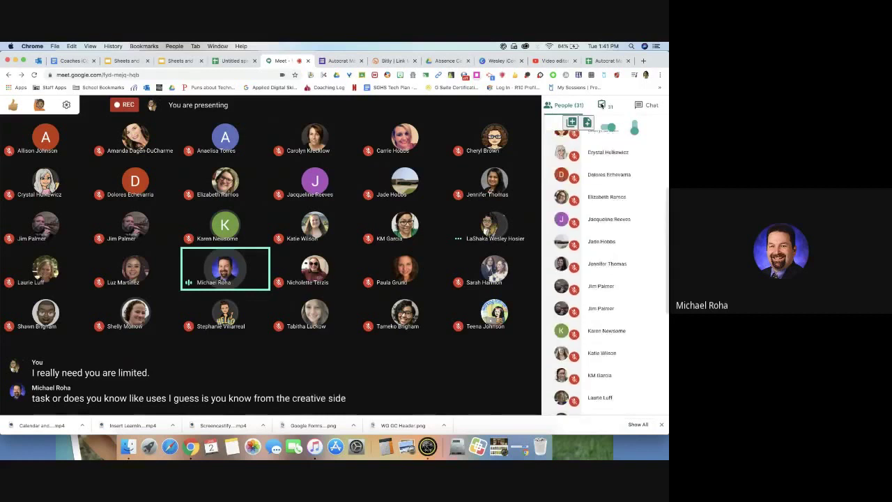
{"action": "scroll", "coordinate": [602, 106], "scroll_direction": "up", "scroll_amount": 2}
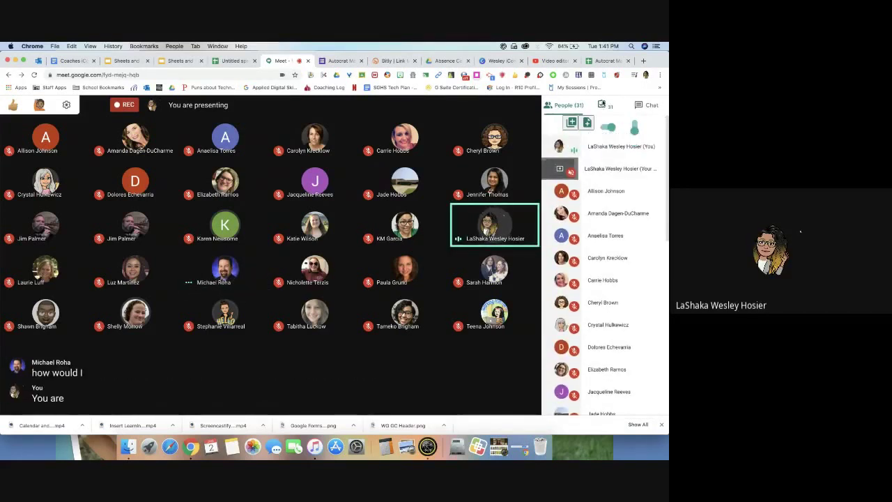
{"action": "left_click", "coordinate": [602, 104]}
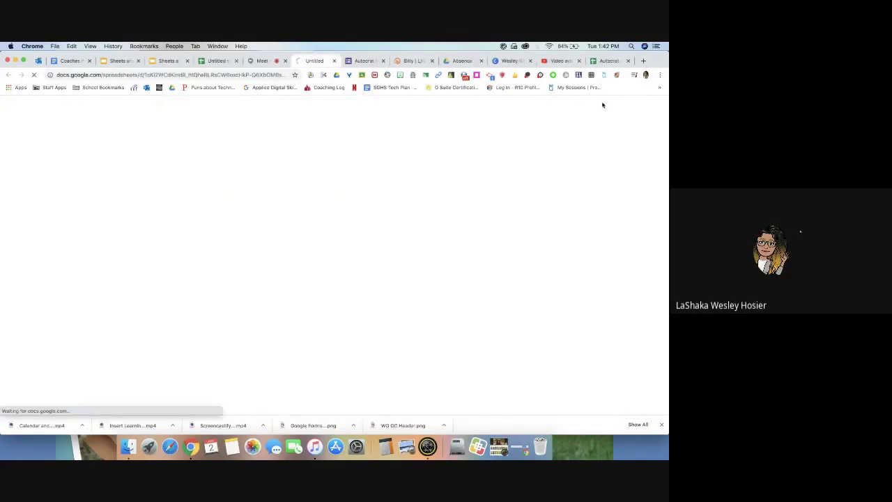
Return to the Meet call and send the presenter's Twitter handle to everyone in the chat
{"action": "left_click", "coordinate": [263, 60]}
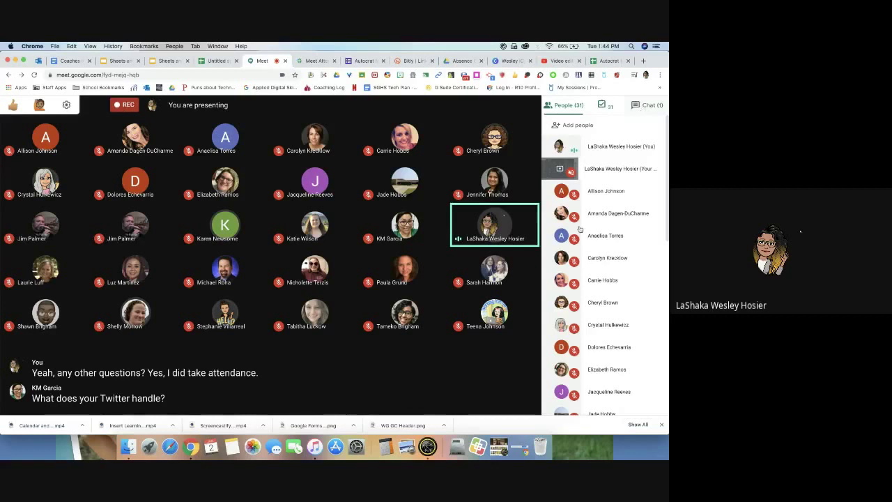
{"action": "left_click", "coordinate": [565, 401]}
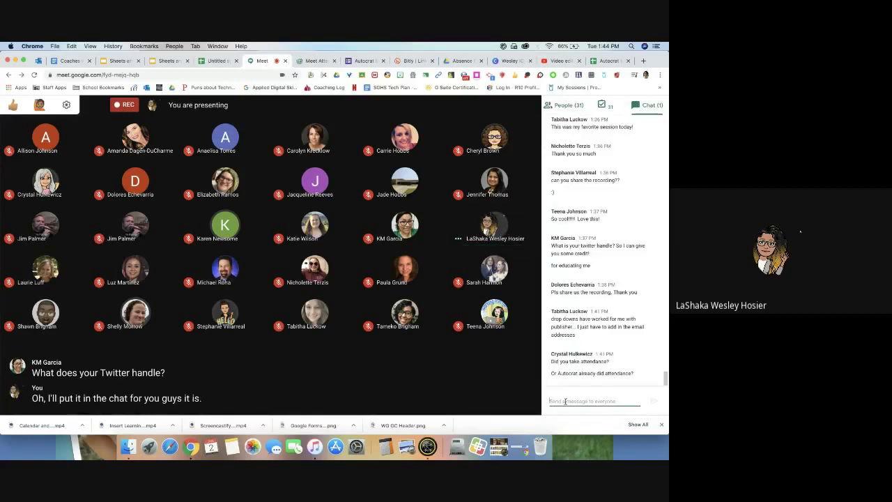
{"action": "type", "text": "@MrsWesleyH"}
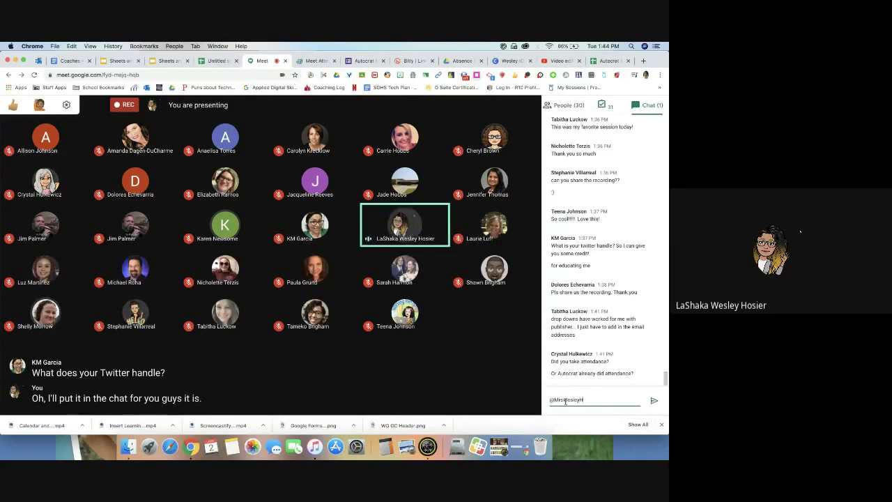
{"action": "type", "text": "osier"}
{"action": "key", "text": "Return"}
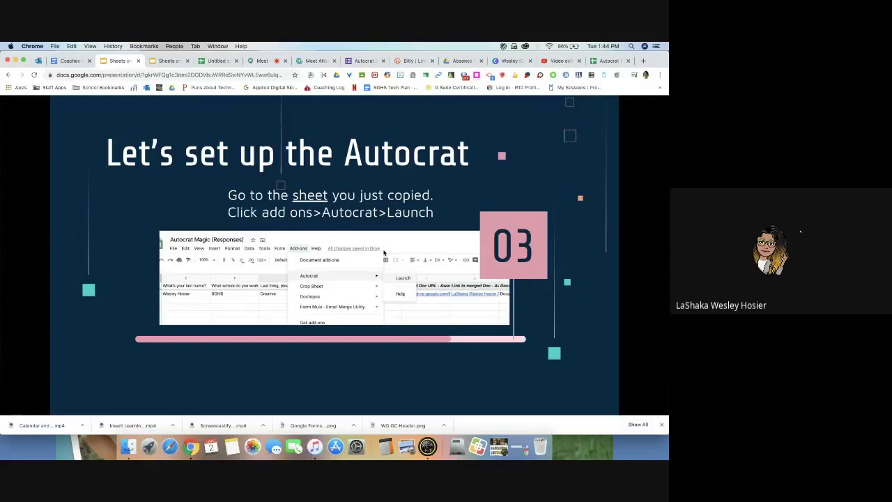
Advance the presentation past the Autocrat Steps to the Thank You slide, and view the Twitter profile linked there
{"action": "key", "text": "Right"}
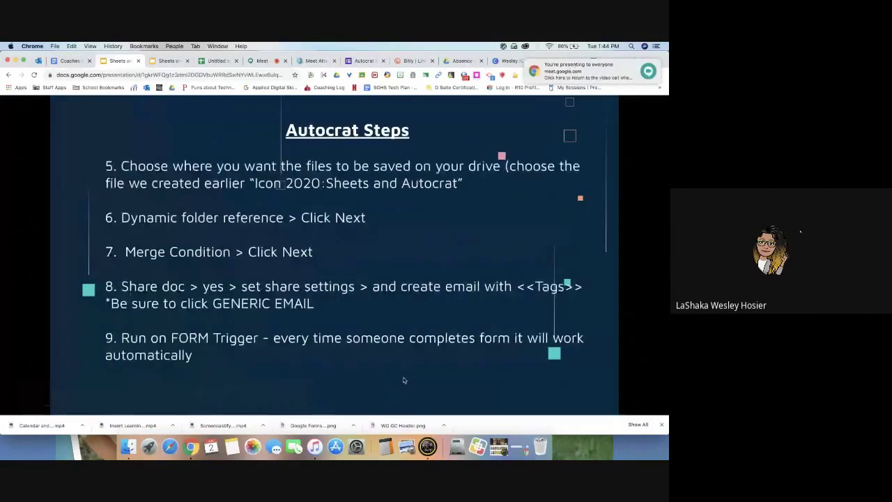
{"action": "key", "text": "Right"}
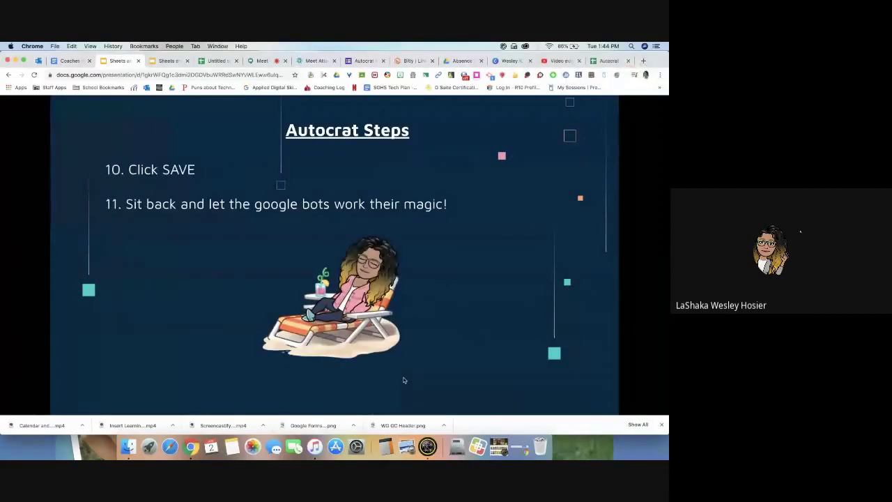
{"action": "key", "text": "Right"}
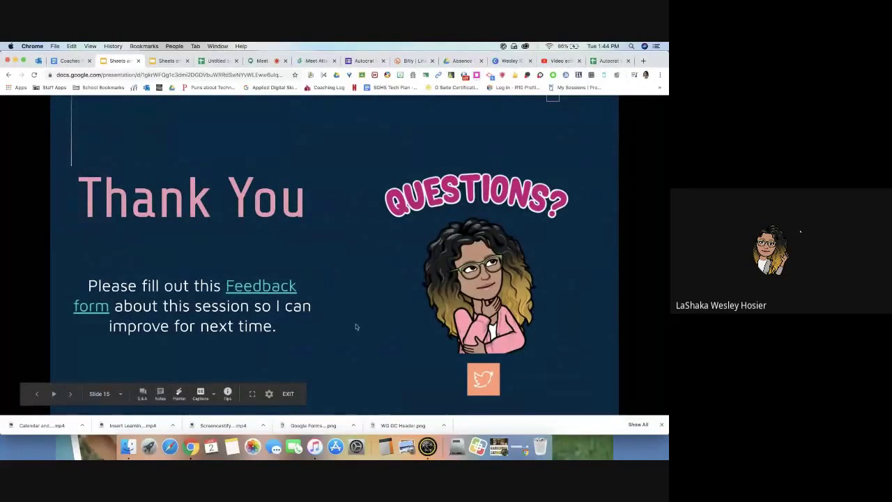
{"action": "left_click", "coordinate": [480, 382]}
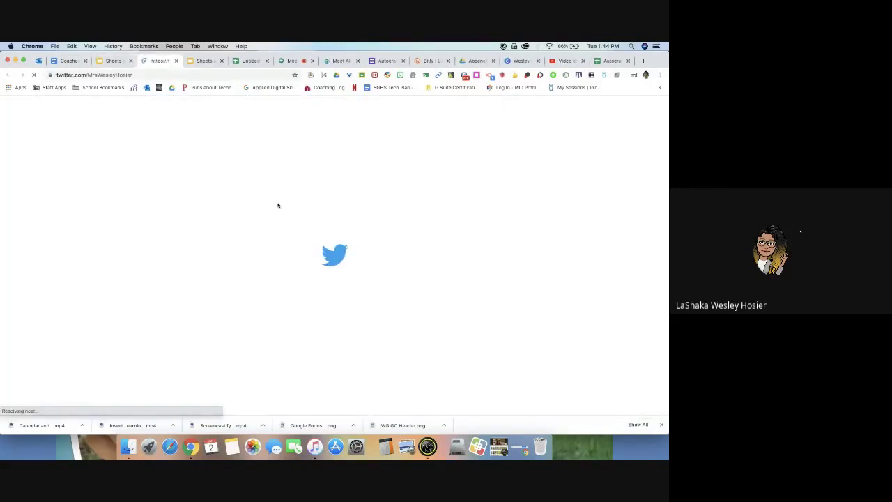
{"action": "left_click", "coordinate": [114, 61]}
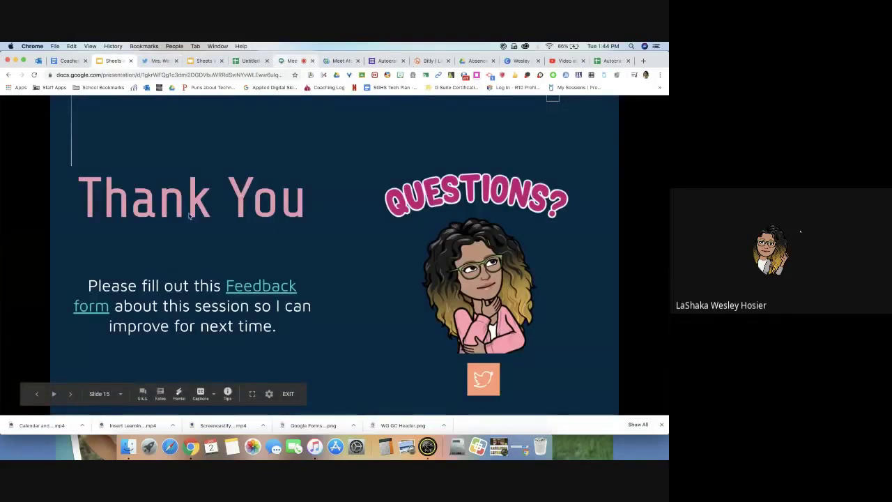
Return to the Meet call and open the further call options for stopping the recording
{"action": "left_click", "coordinate": [292, 61]}
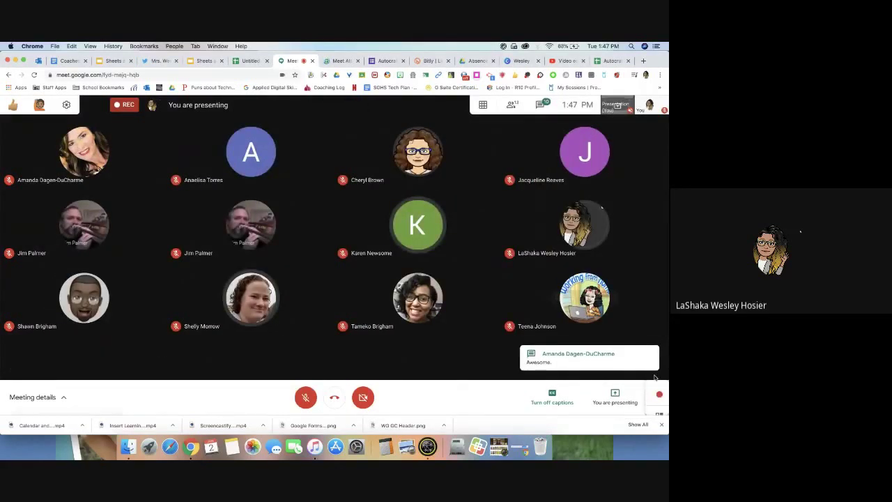
{"action": "left_click", "coordinate": [657, 398]}
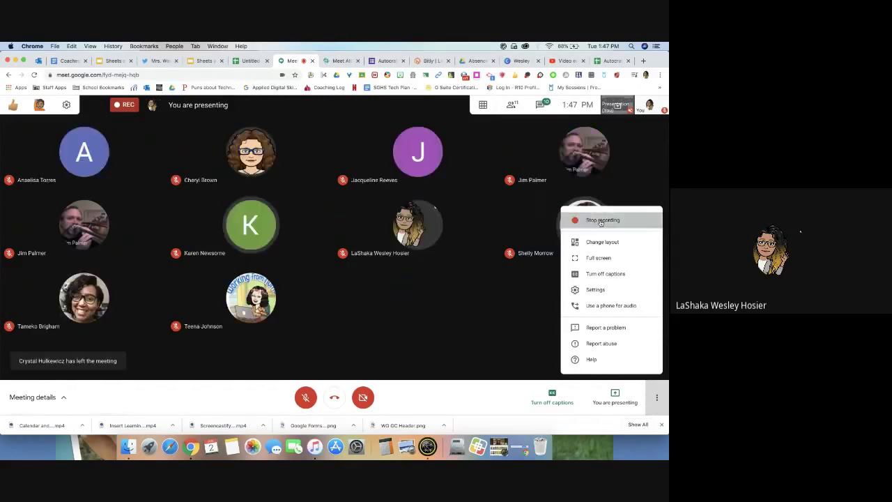